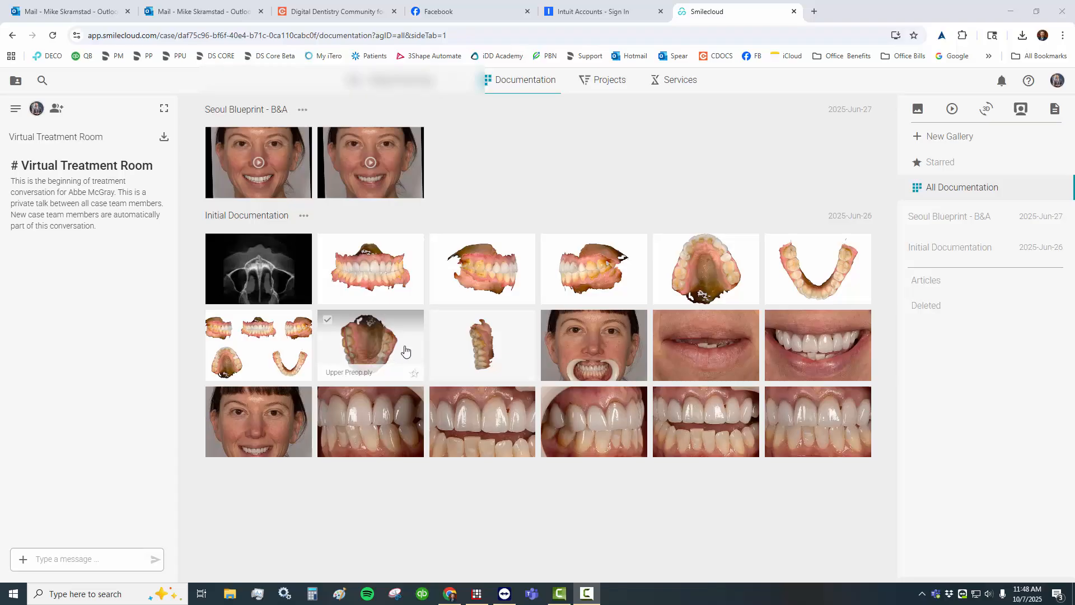
- Open the Upper Preop.ply scan, inspect its front teeth in 3D, and return to the case documentation
click(407, 343)
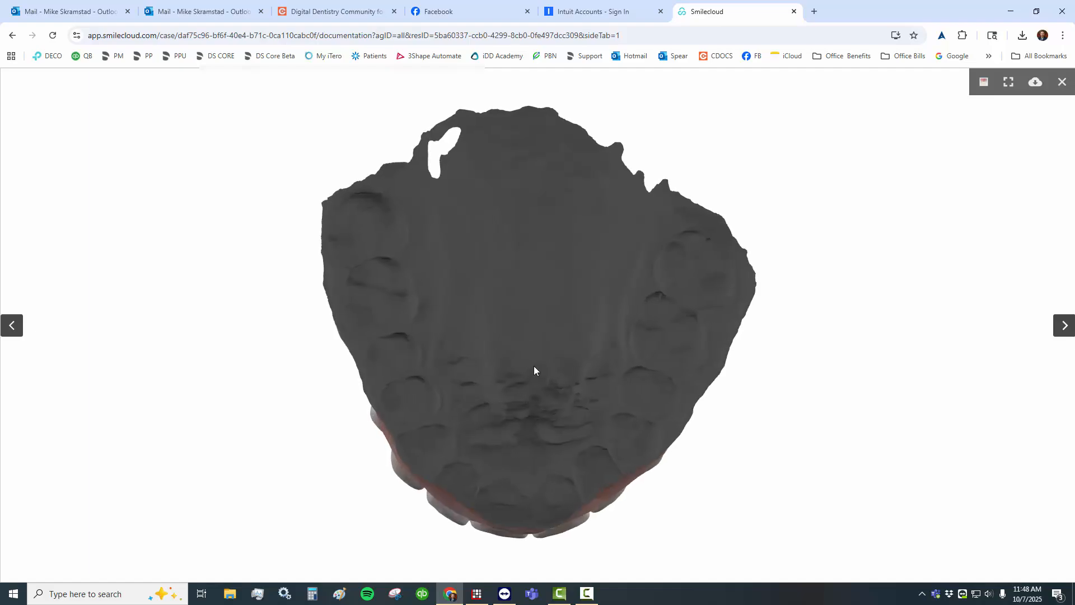
drag(512, 340, 537, 400)
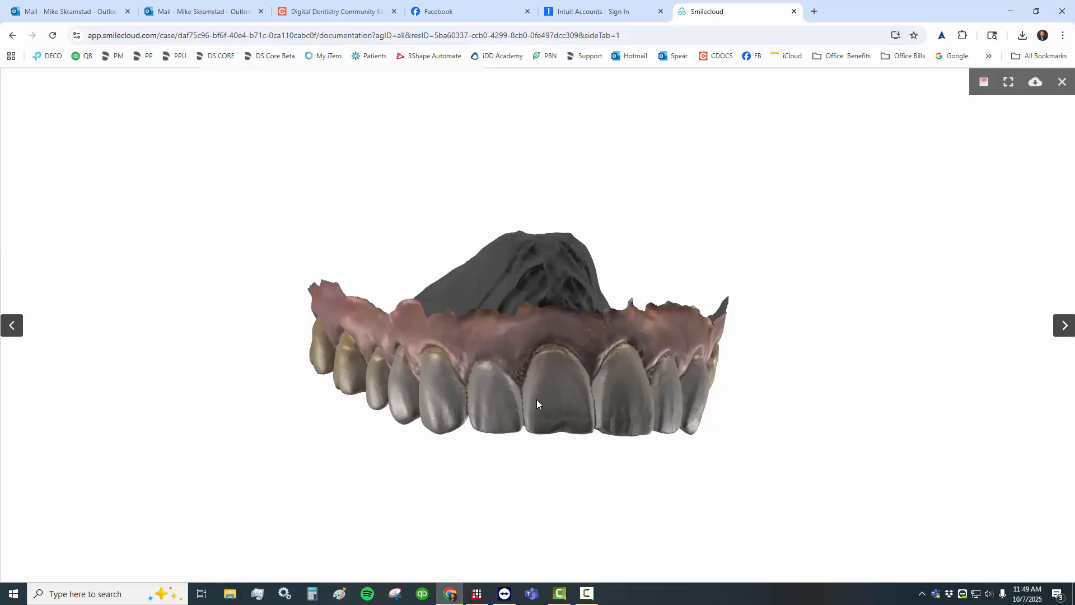
drag(563, 396, 625, 373)
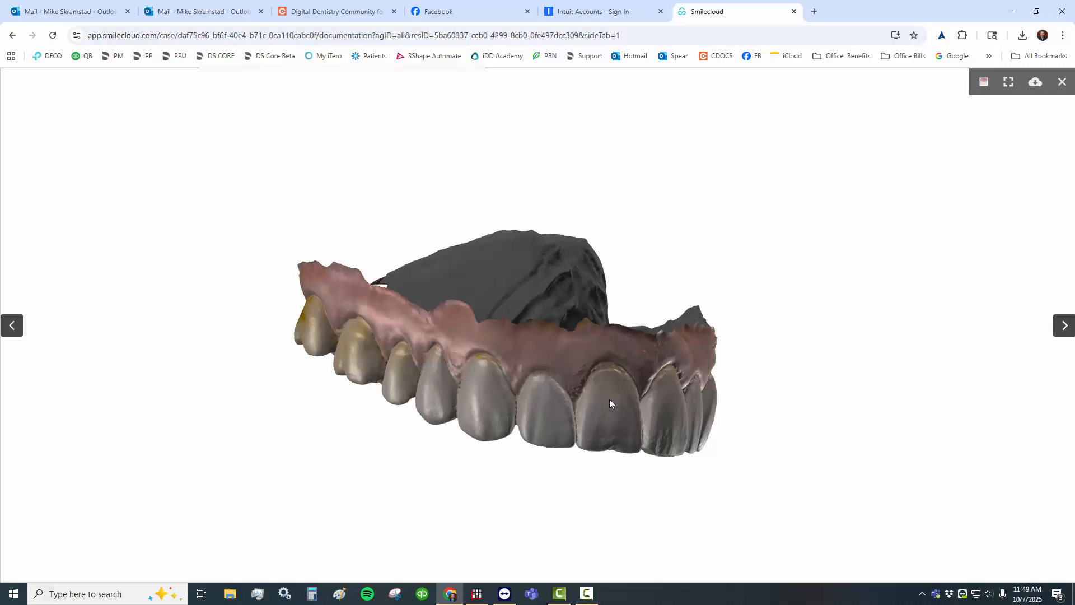
click(12, 35)
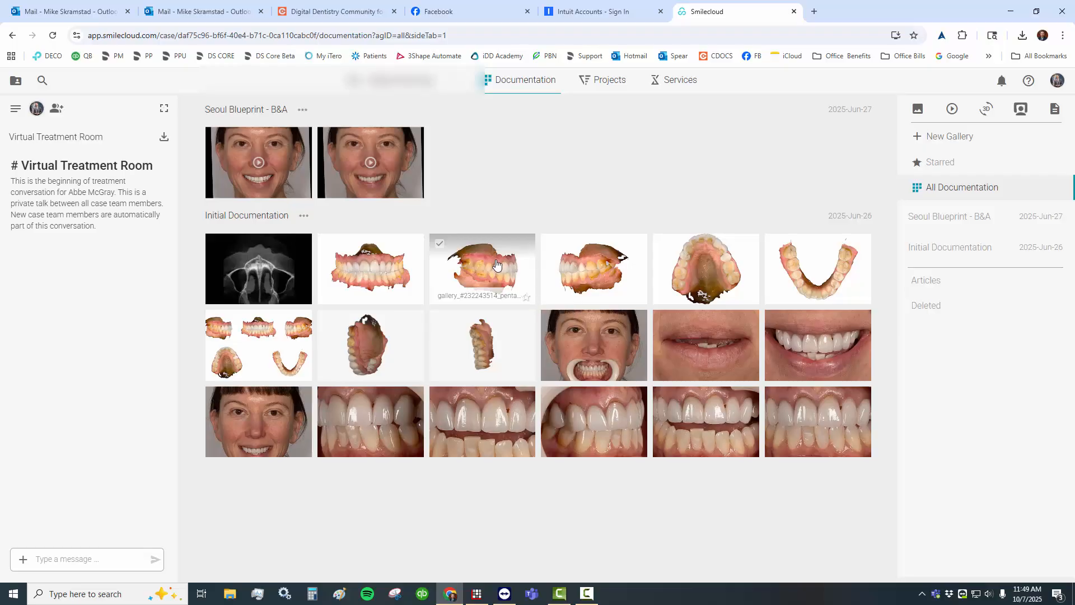
- Create a new blueprint project for the case and add the smiling portrait IMG_9962.JPG from the documentation
click(604, 80)
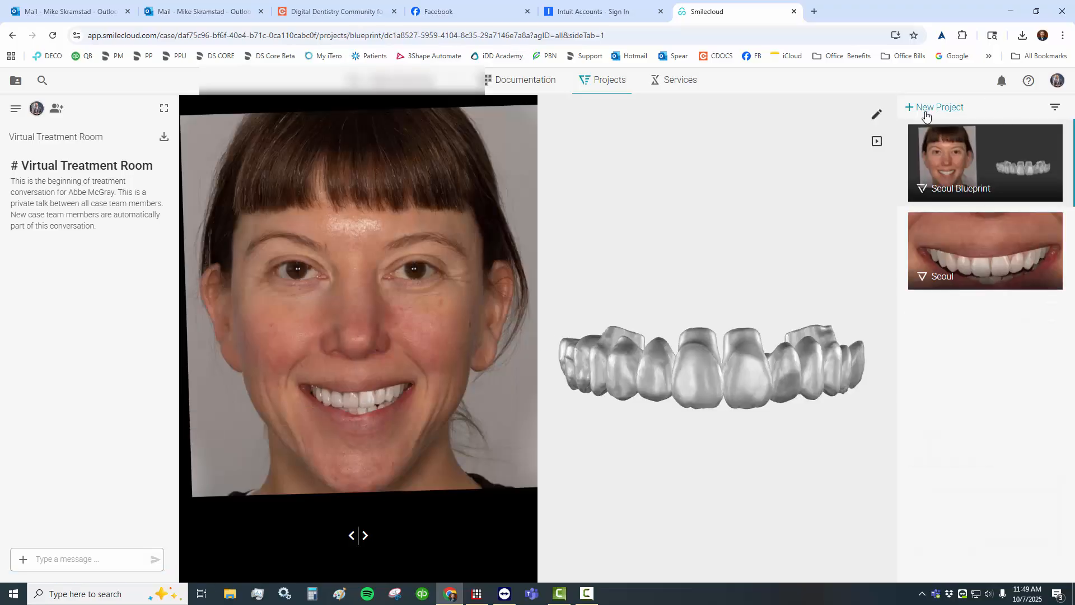
click(924, 112)
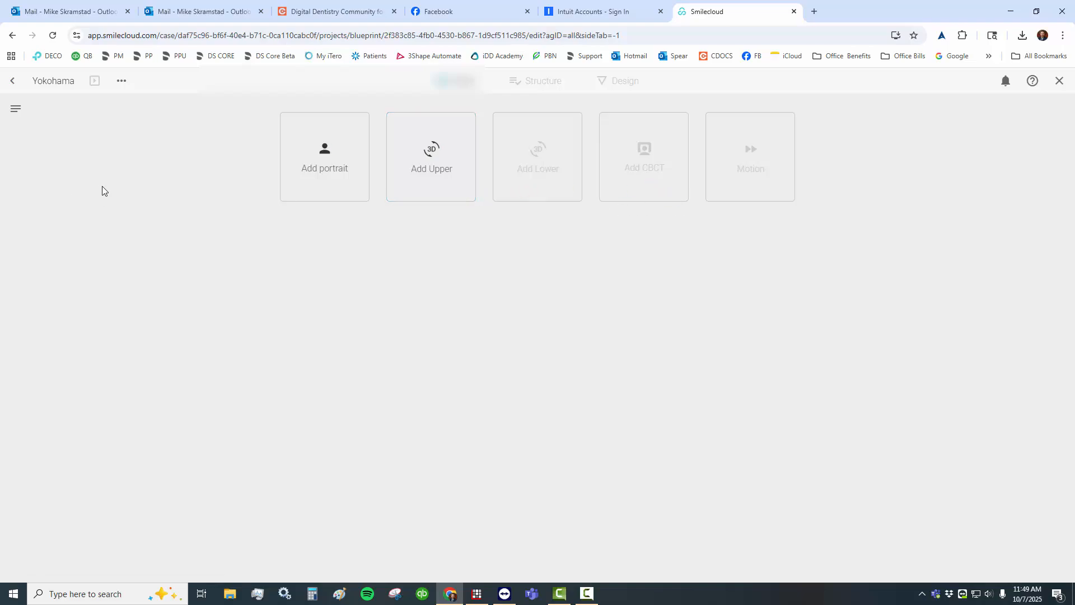
click(329, 174)
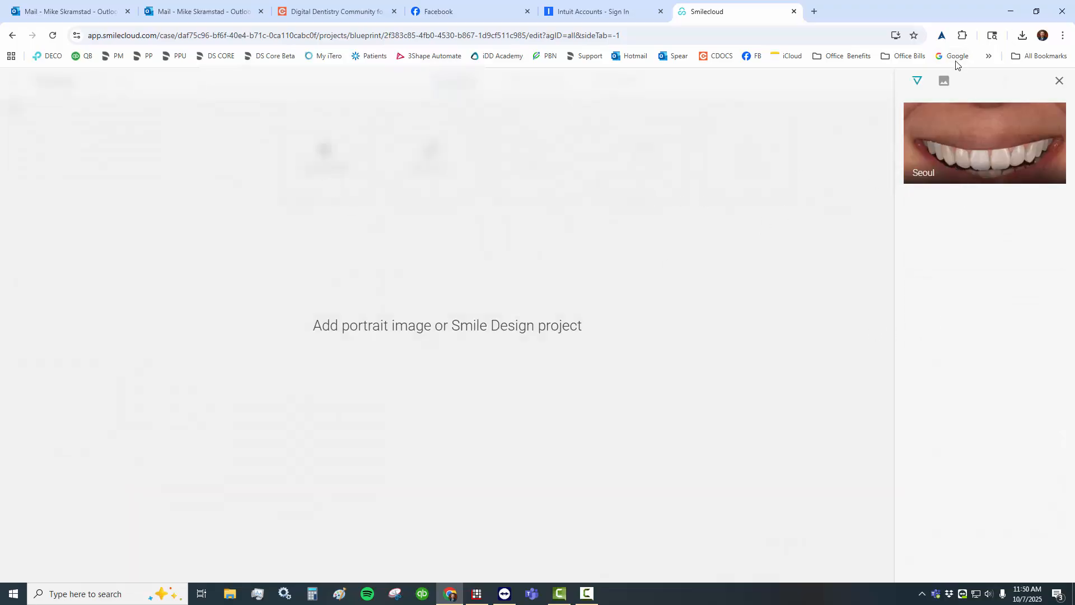
click(944, 81)
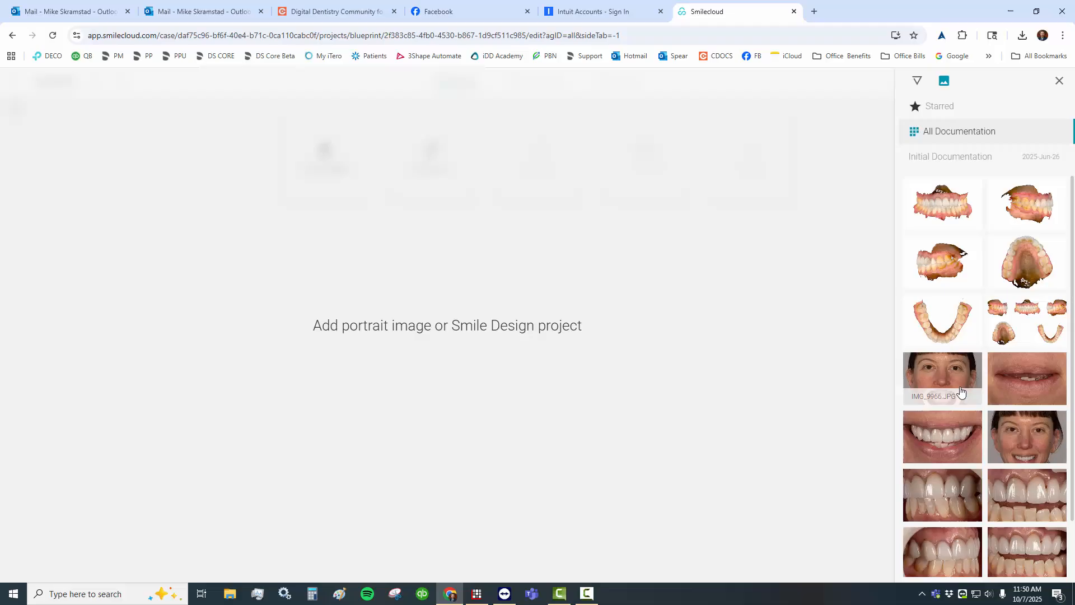
click(1015, 440)
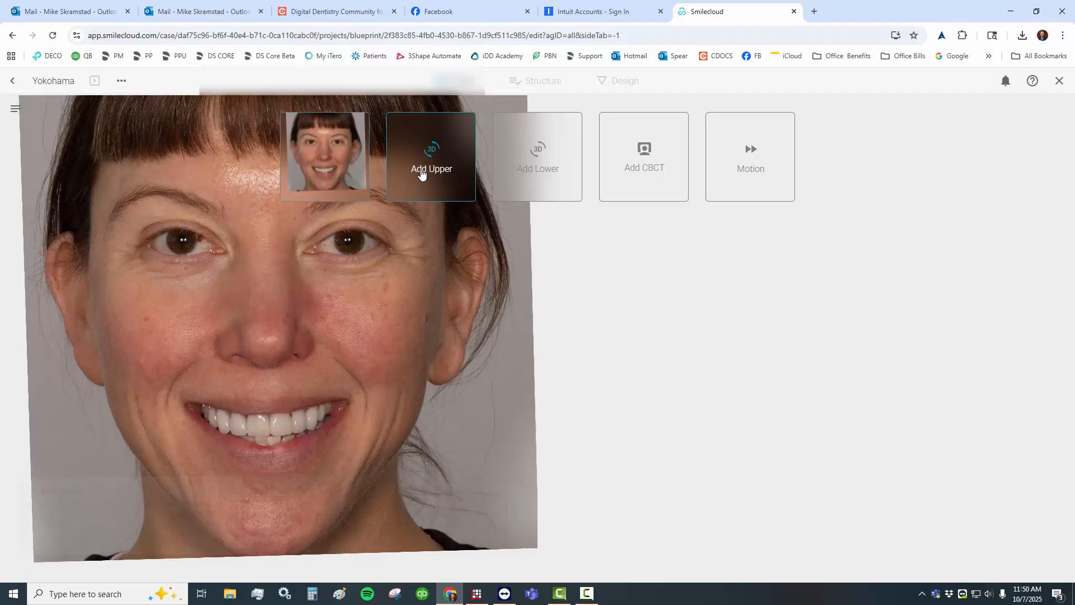
- Add the upper intraoral scan, accepting its alignment with the portrait, and add the lower intraoral scan
click(423, 174)
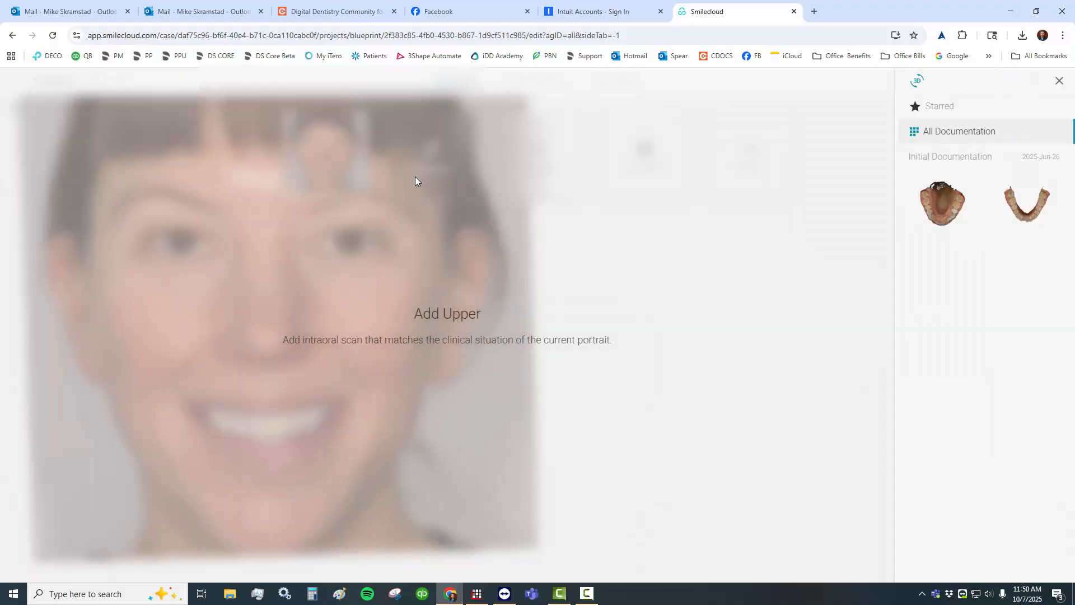
click(943, 224)
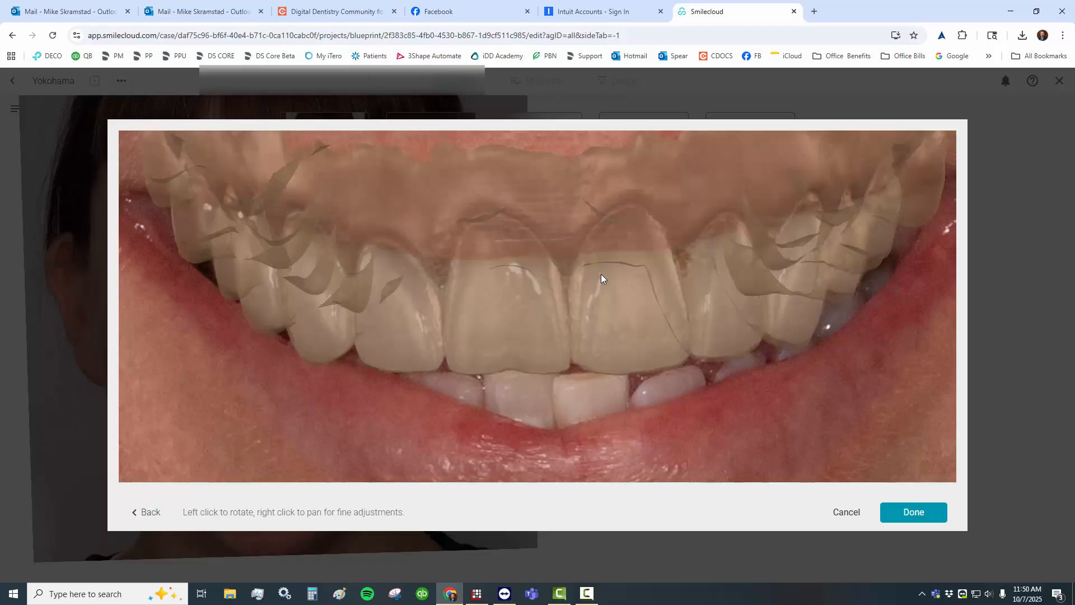
click(913, 512)
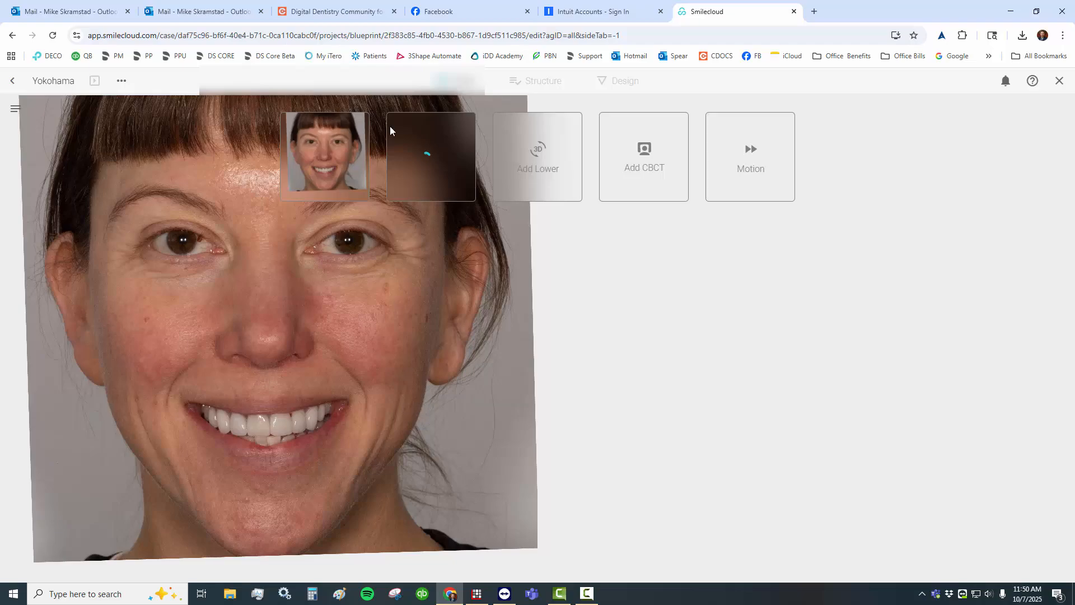
click(535, 170)
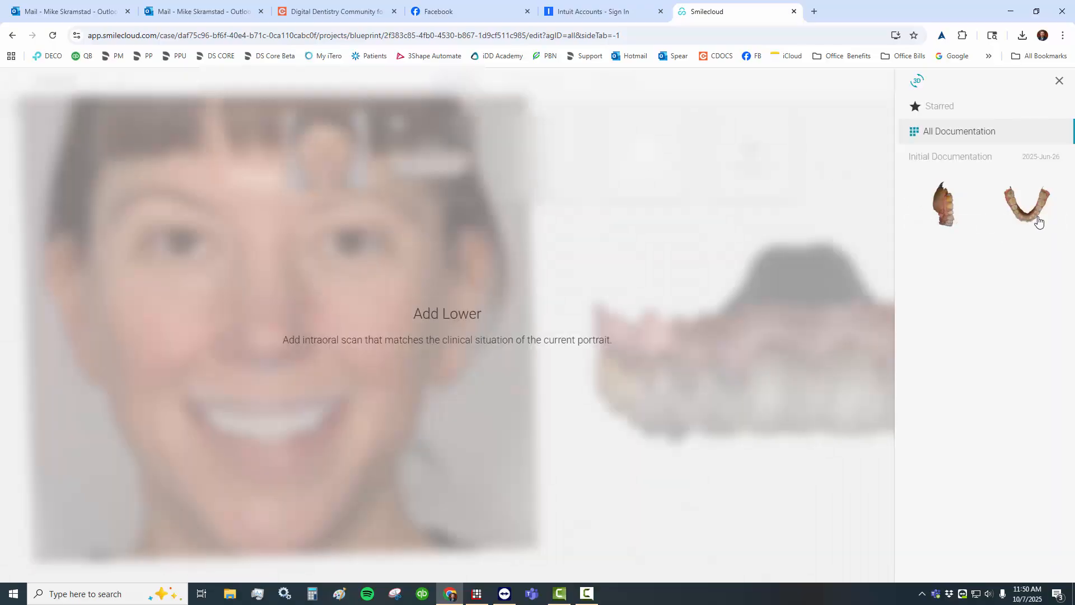
click(1015, 214)
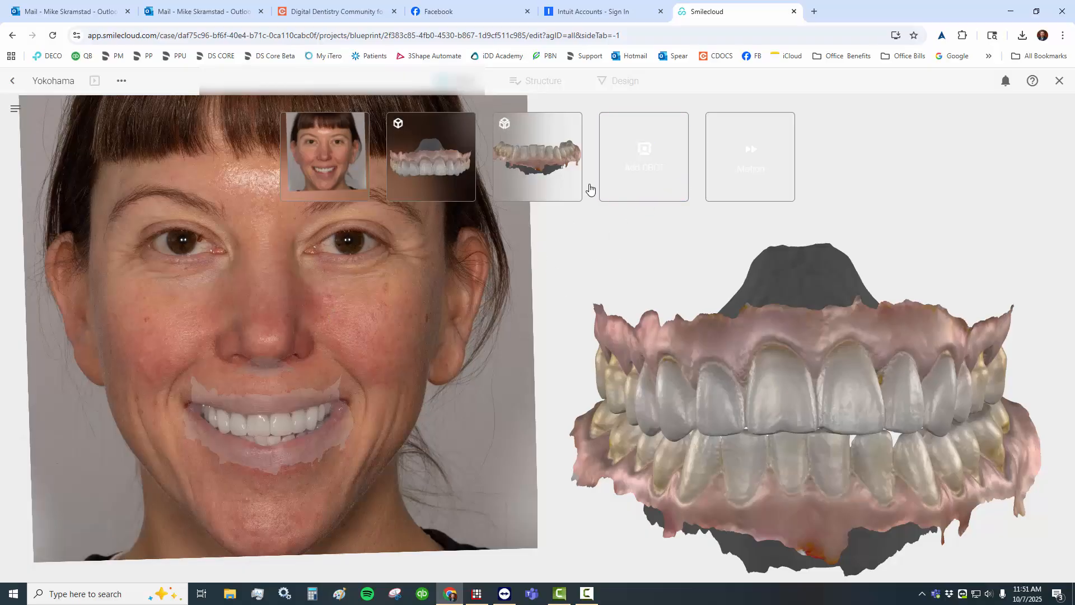
- Add the CBCT with a slightly lowered threshold that shows teeth and bone, and segment it together with both scans
click(644, 162)
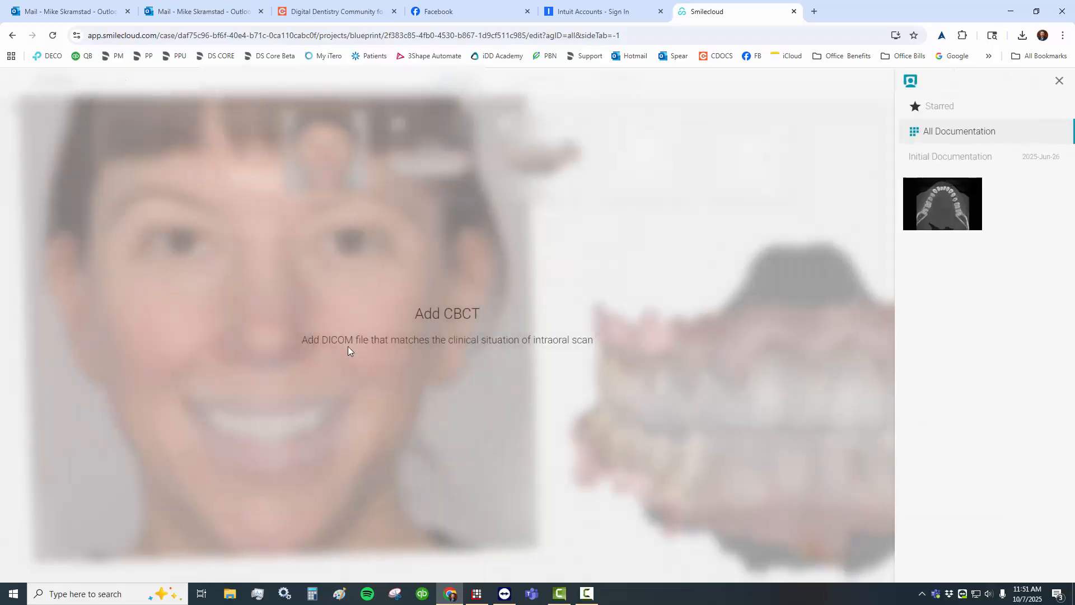
click(950, 209)
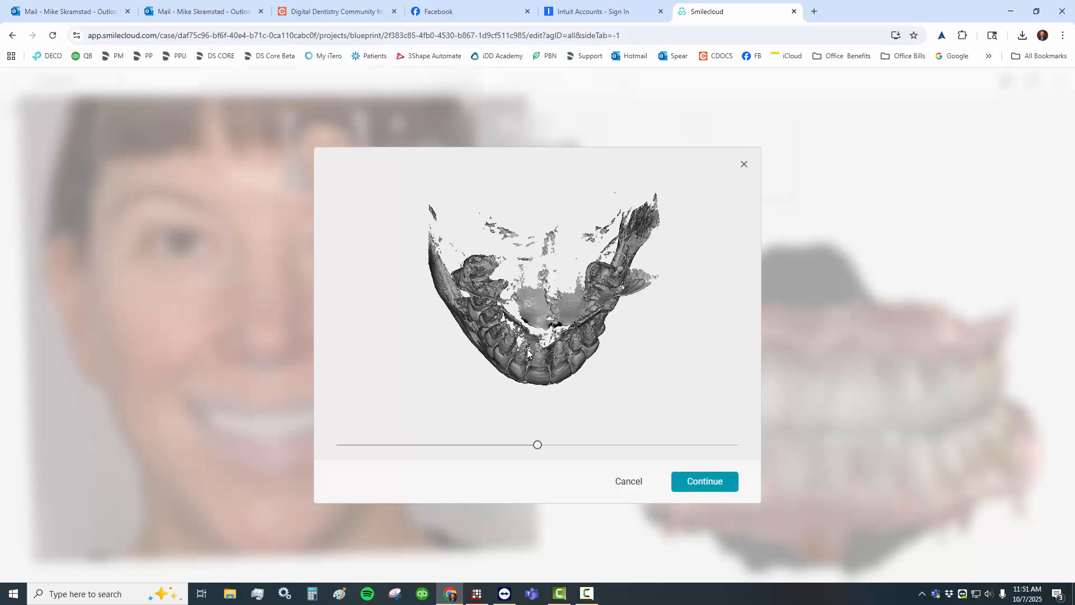
drag(527, 348, 461, 384)
mouse_move(539, 448)
mouse_down()
mouse_move(422, 434)
mouse_move(519, 448)
mouse_up()
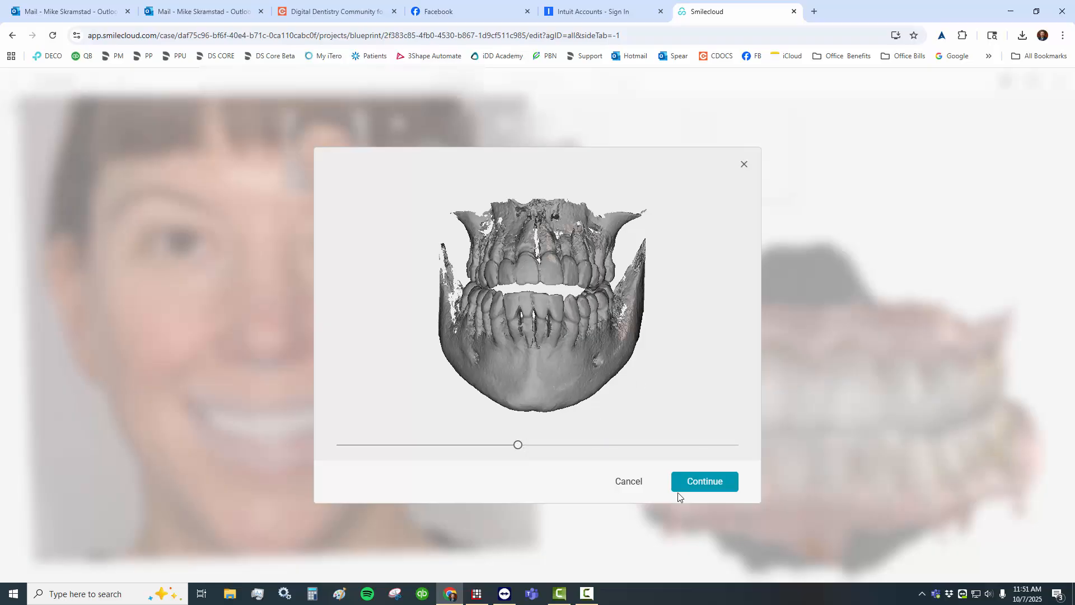
click(713, 486)
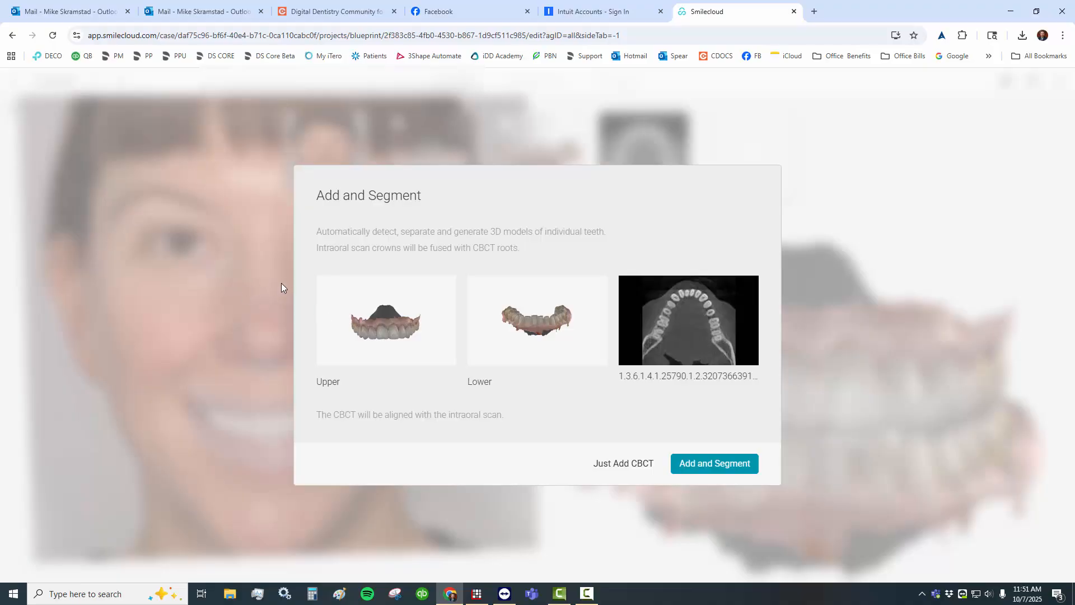
click(725, 465)
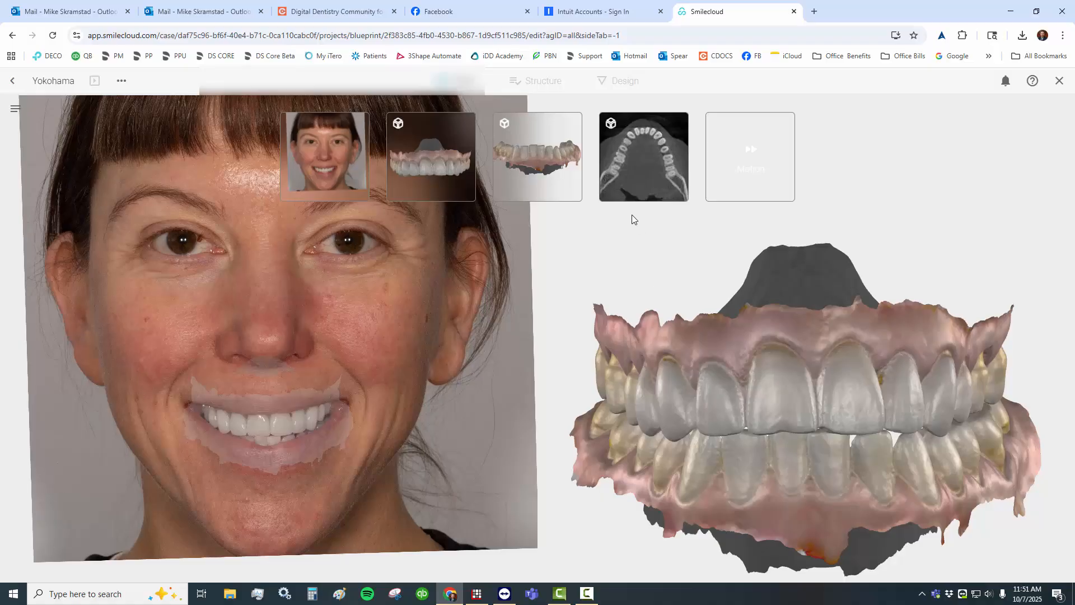
- Inspect the CBCT and 3D scans, and review the Seoul Blueprint's tooth labels in the Structure stage
click(635, 182)
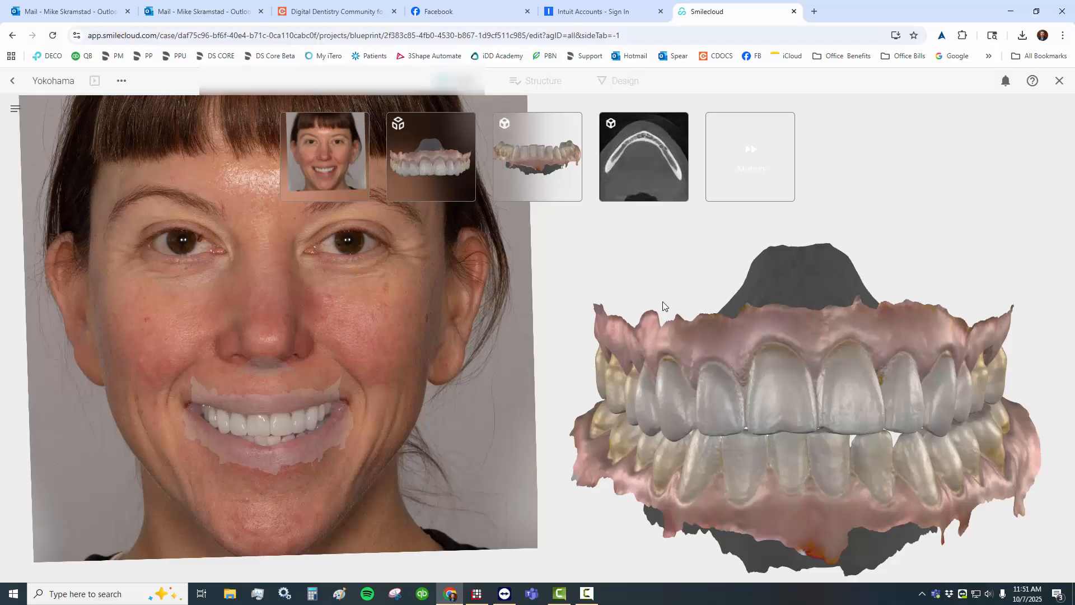
drag(769, 351, 679, 341)
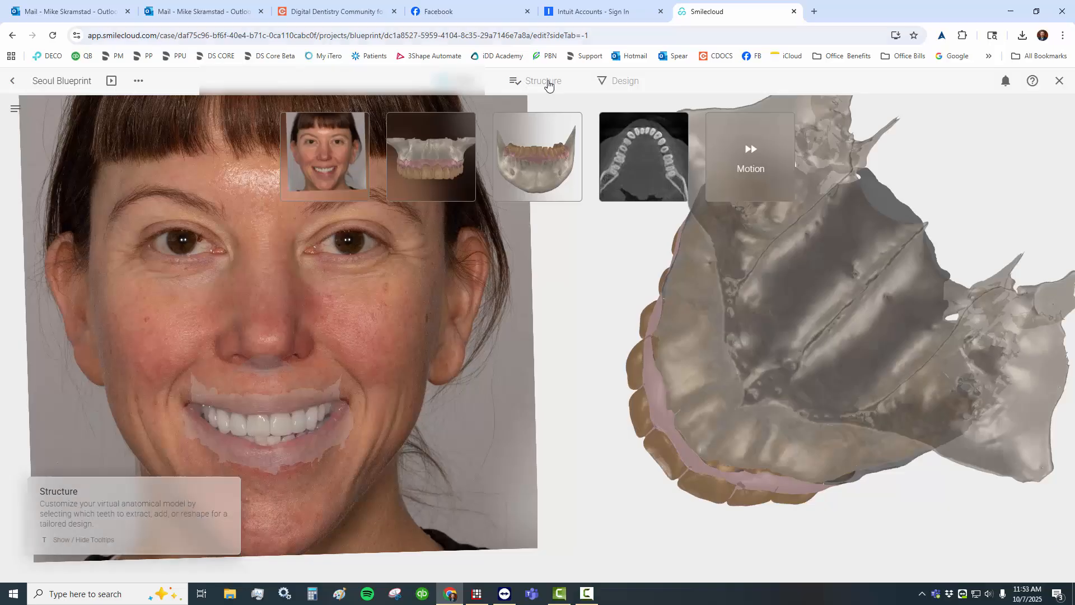
click(546, 83)
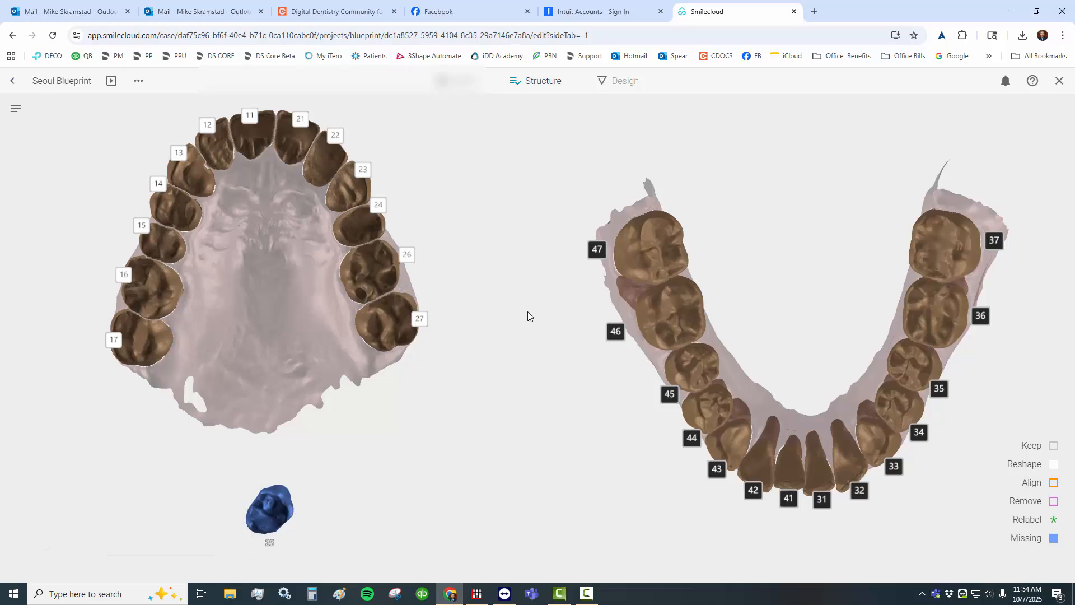
- Go to the Design stage, select upper tooth 21 and browse its alternative tooth shapes
click(616, 83)
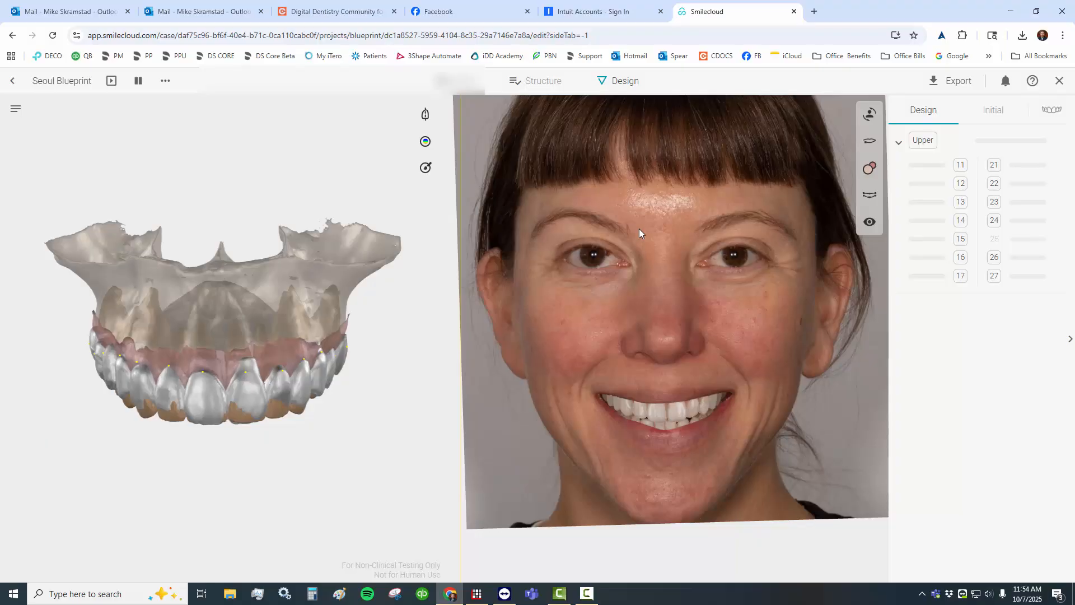
drag(249, 271, 250, 199)
click(242, 256)
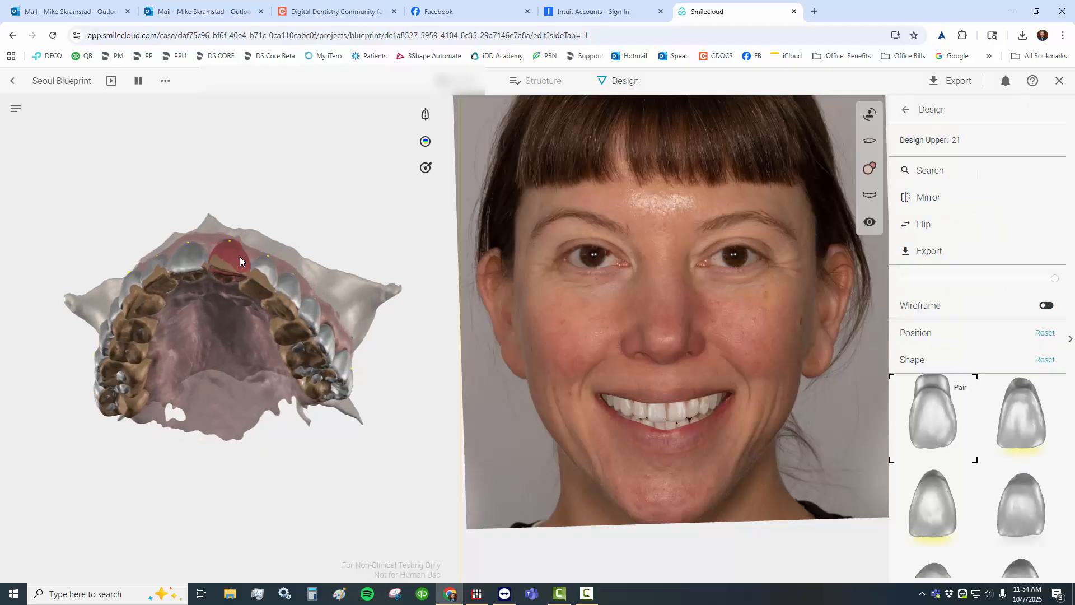
drag(239, 257, 234, 261)
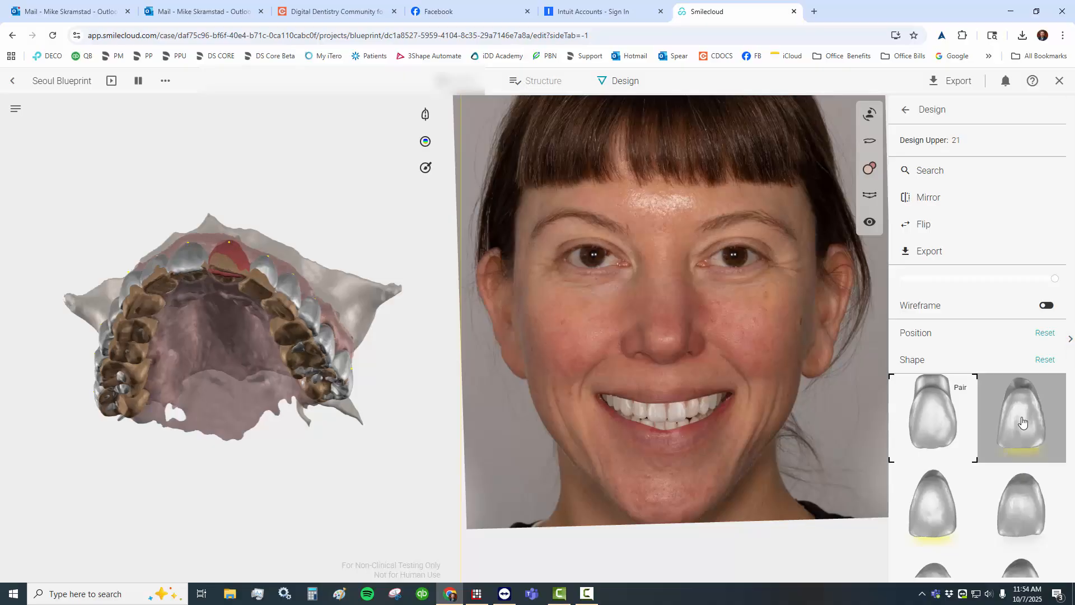
scroll(1006, 425, down, 3)
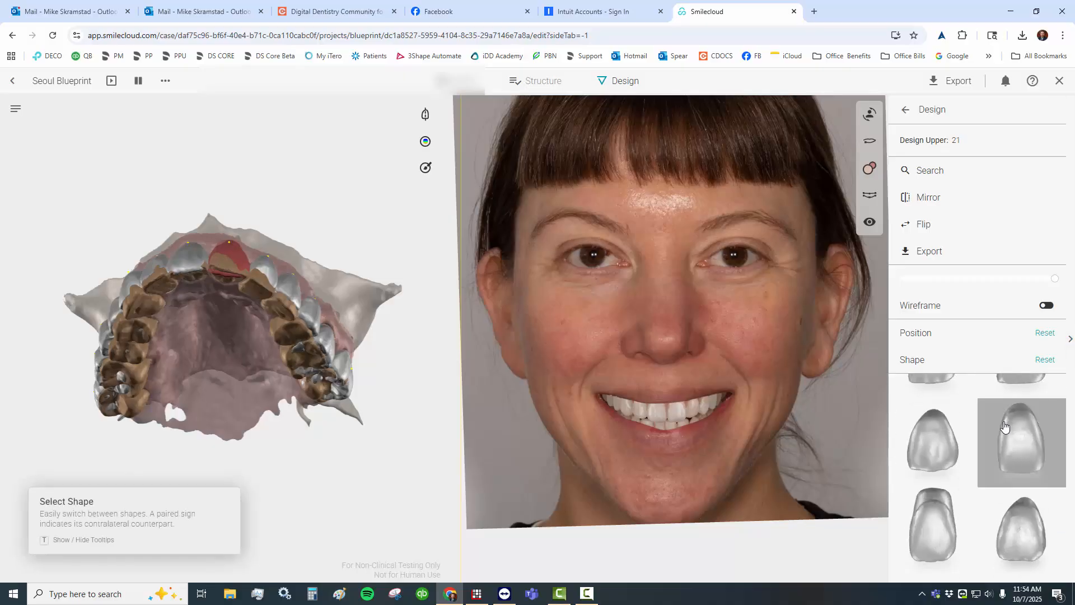
scroll(1006, 425, down, 2)
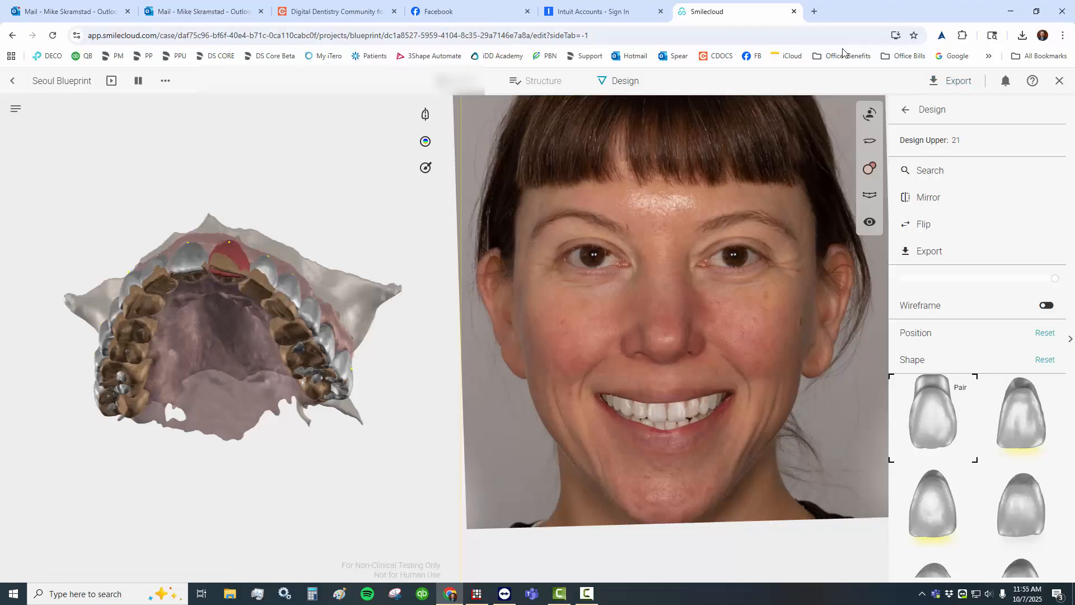
- Set up an export that includes all Upper parts and leaves out Design Upper
click(911, 84)
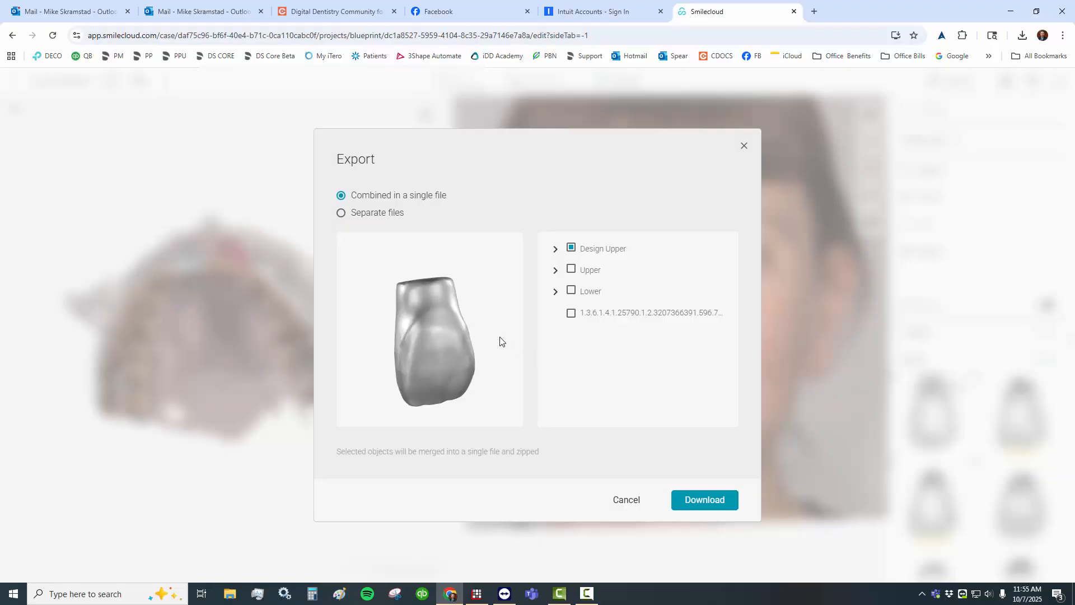
click(571, 249)
click(571, 271)
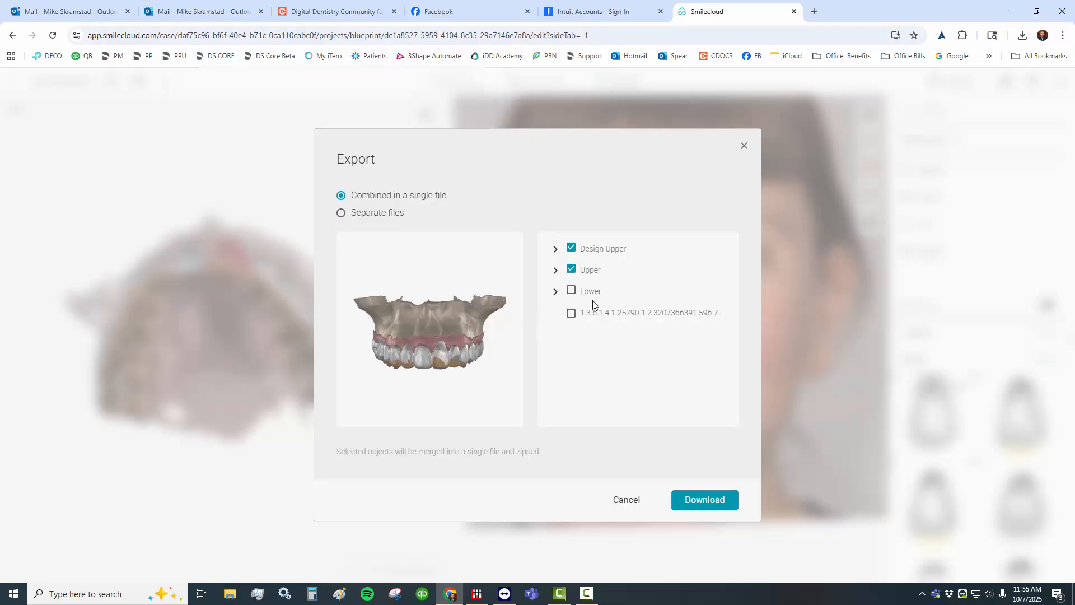
click(556, 271)
scroll(631, 312, down, 3)
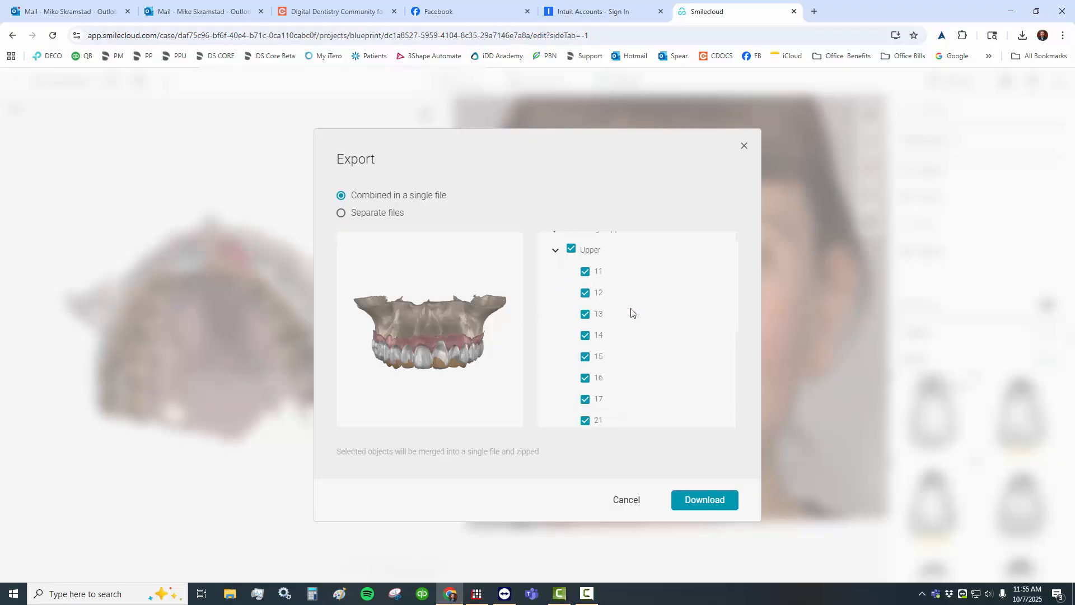
scroll(614, 317, up, 4)
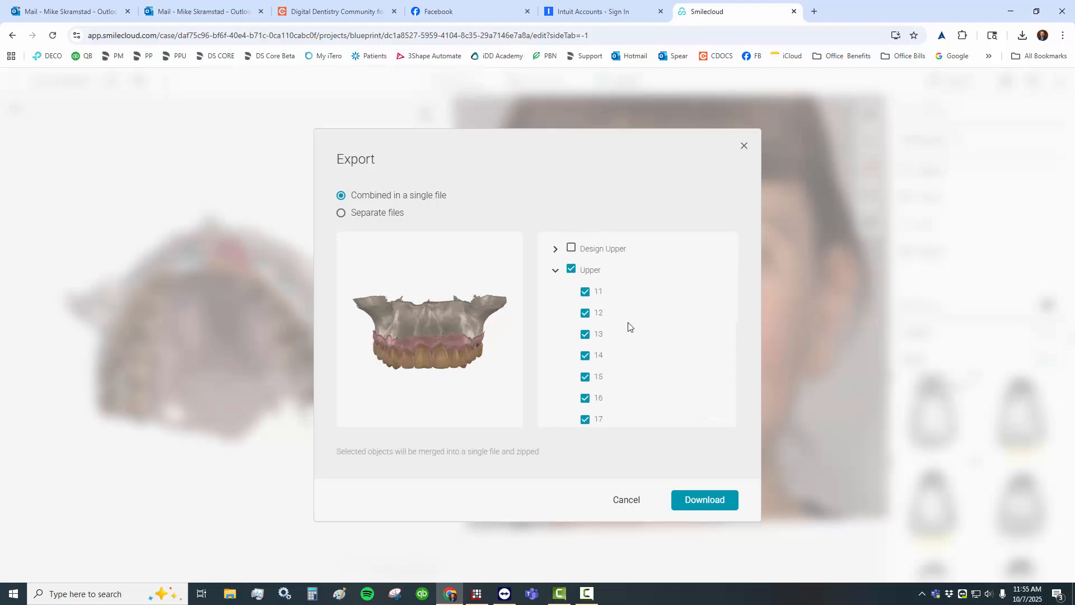
- Exclude upper_gingiva from the export and check the remaining bone and teeth in the 3D preview
scroll(619, 304, down, 5)
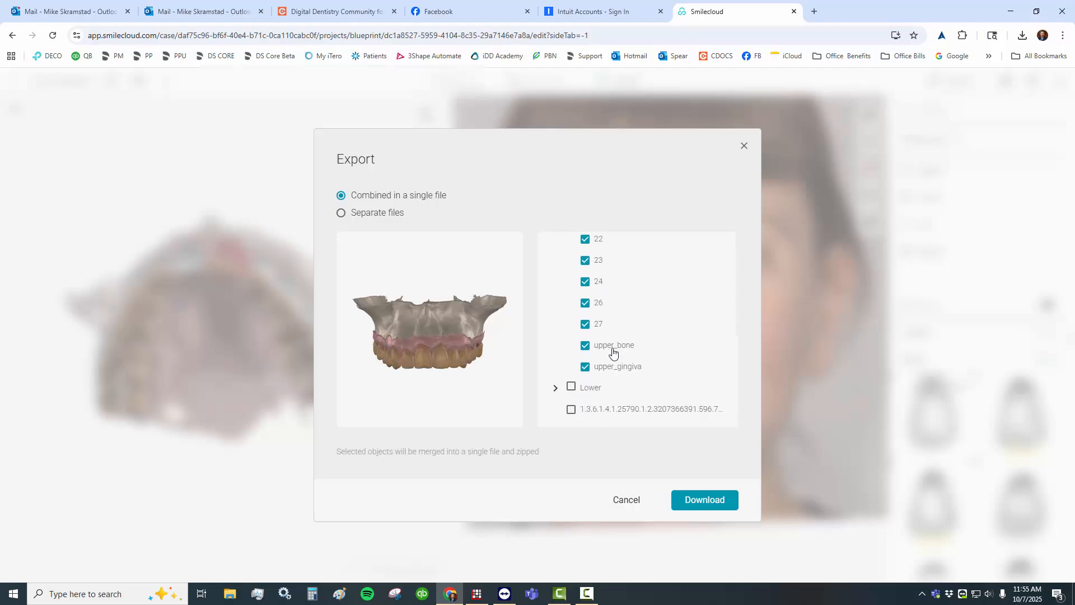
click(586, 367)
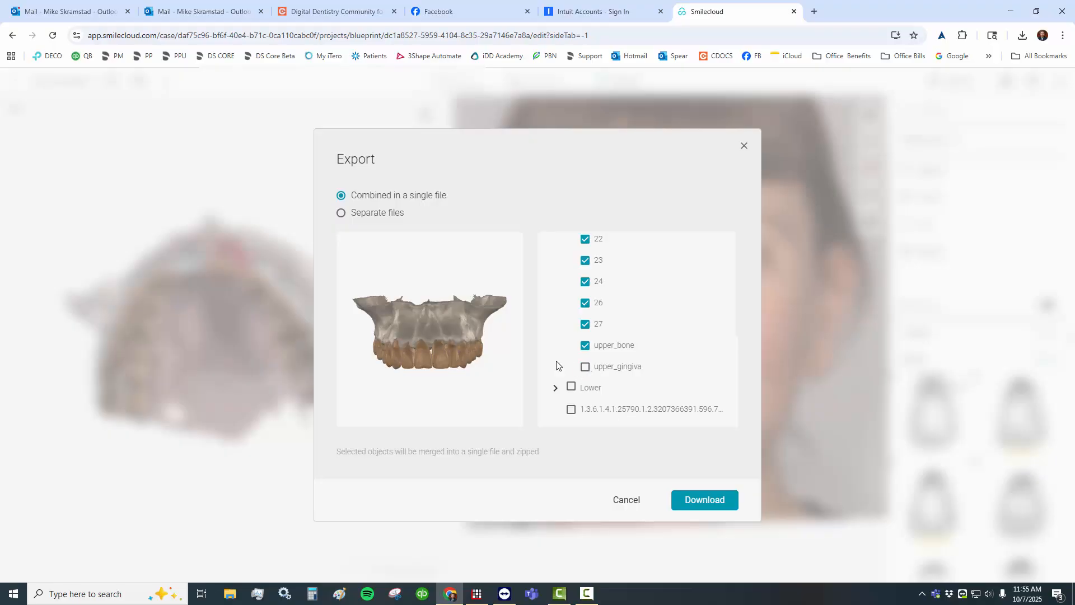
mouse_move(488, 383)
mouse_down()
mouse_move(476, 391)
mouse_move(496, 397)
mouse_up()
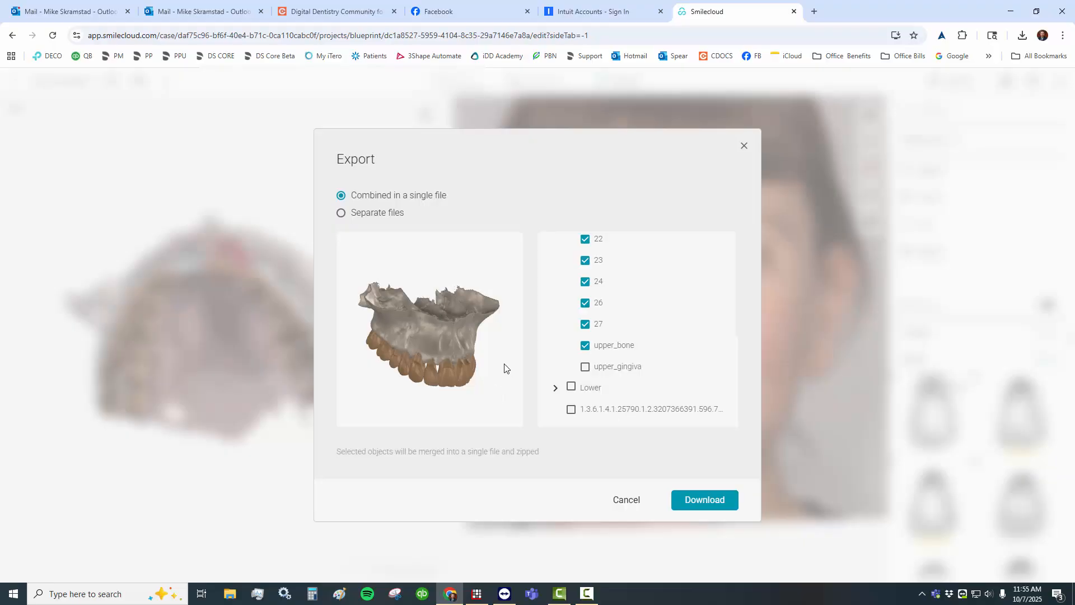
scroll(610, 354, up, 4)
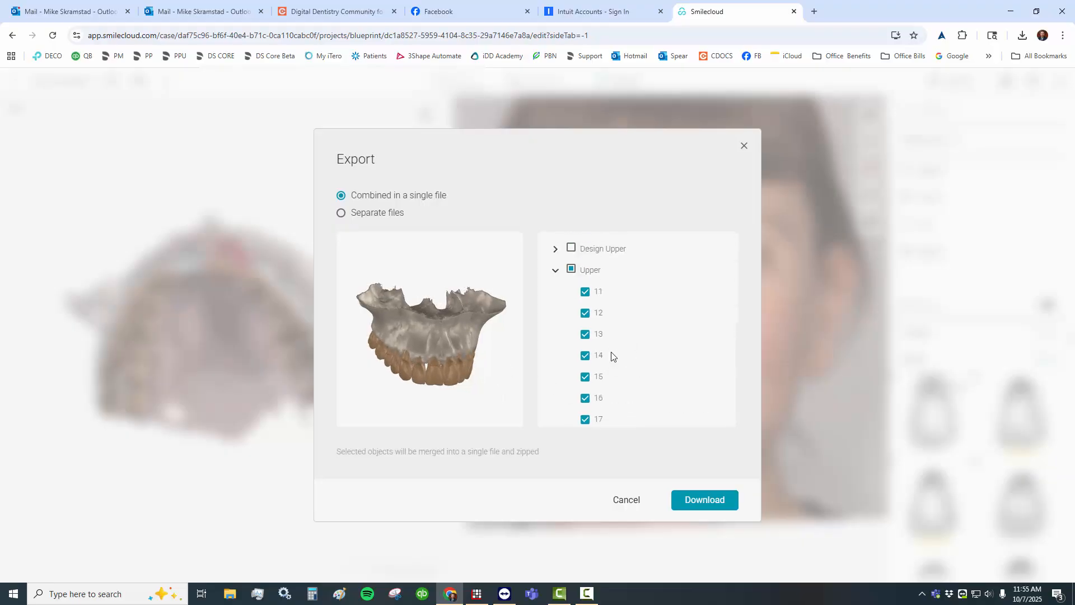
- Exclude tooth 12 from the Upper export and inspect its empty socket in the 3D preview
click(585, 315)
drag(442, 402, 451, 349)
scroll(445, 334, up, 5)
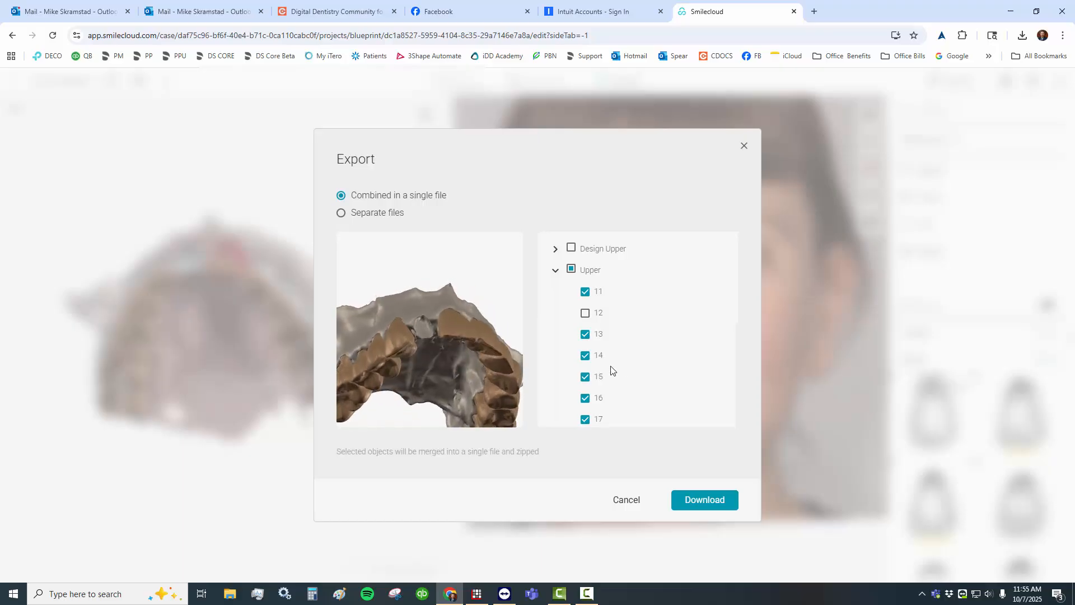
scroll(651, 371, down, 2)
scroll(651, 374, down, 3)
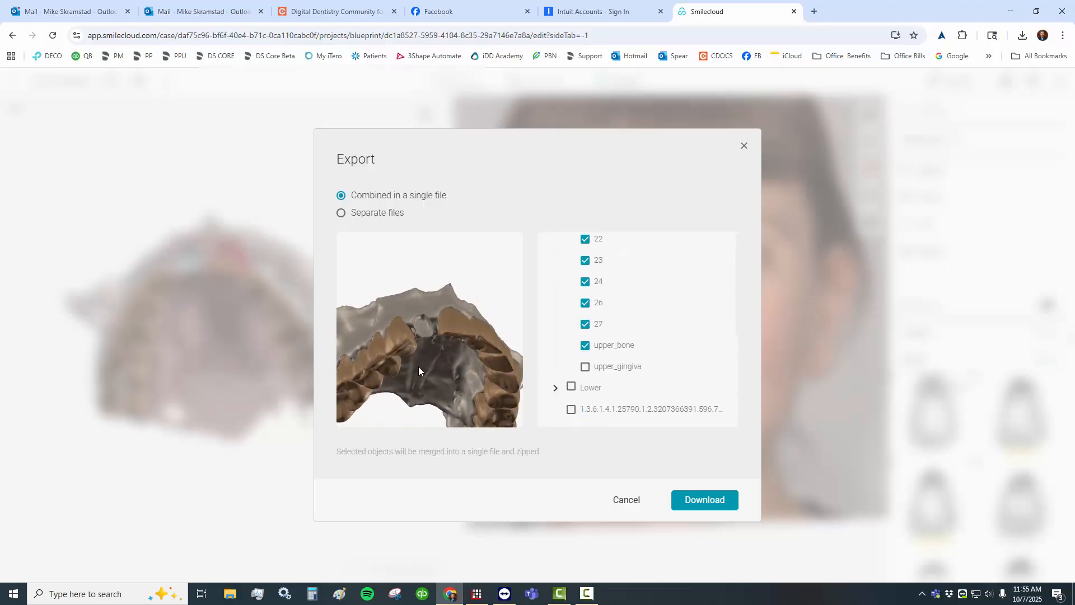
scroll(442, 369, up, 4)
scroll(443, 368, down, 4)
mouse_move(443, 367)
mouse_down()
mouse_move(446, 384)
mouse_move(446, 368)
mouse_up()
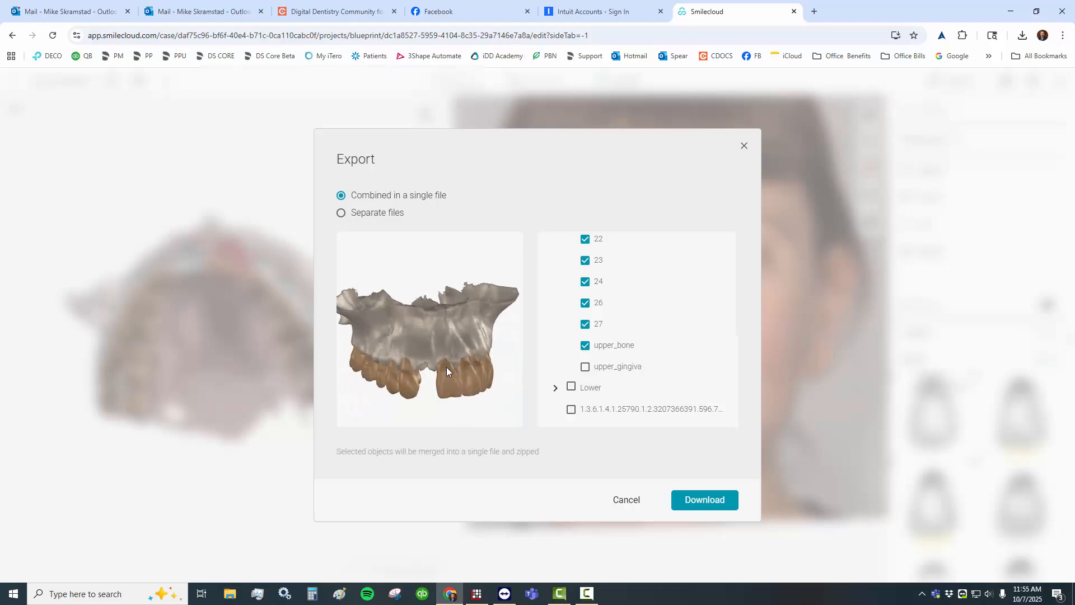
- Include upper_gingiva in the export to compare the preview with tissue, and exclude it again
click(585, 367)
scroll(460, 386, up, 5)
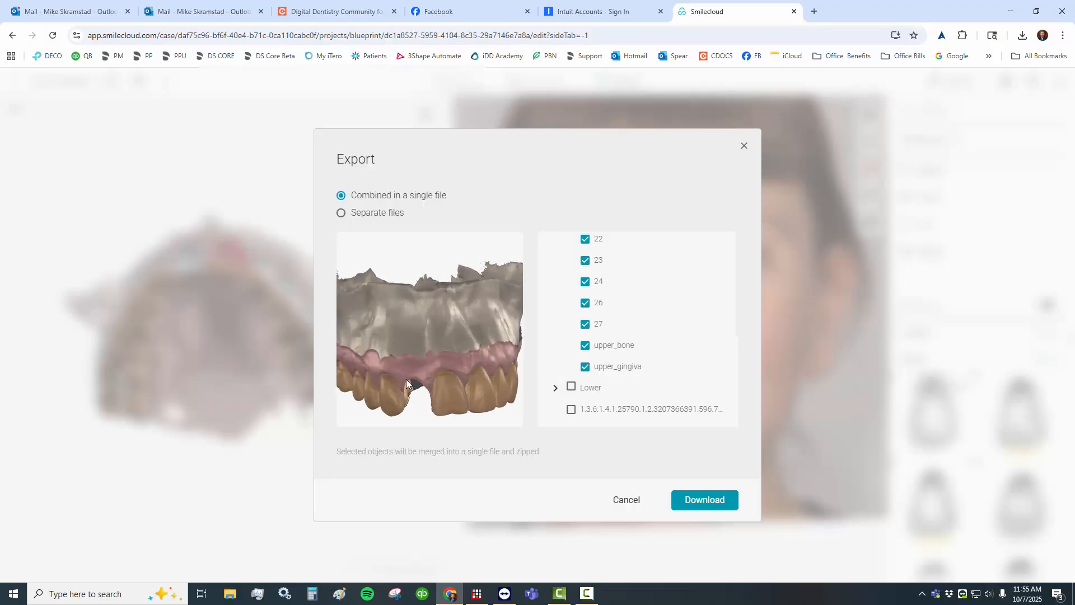
click(585, 367)
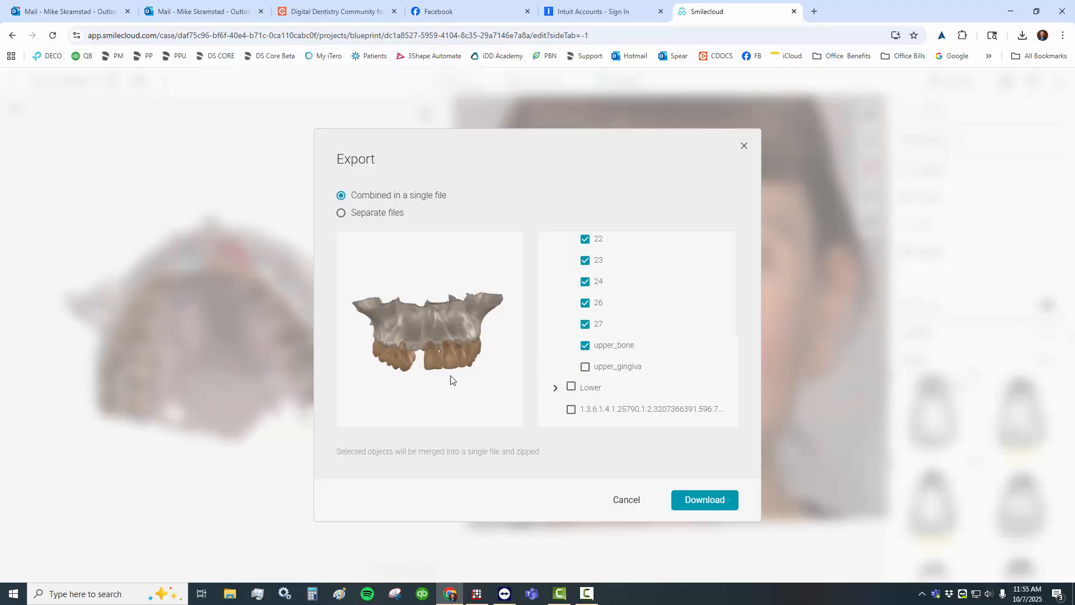
- Check the virtual extraction preview and download the upper bone and teeth, without tooth 12 and gingiva, combined in a single file
scroll(440, 367, up, 5)
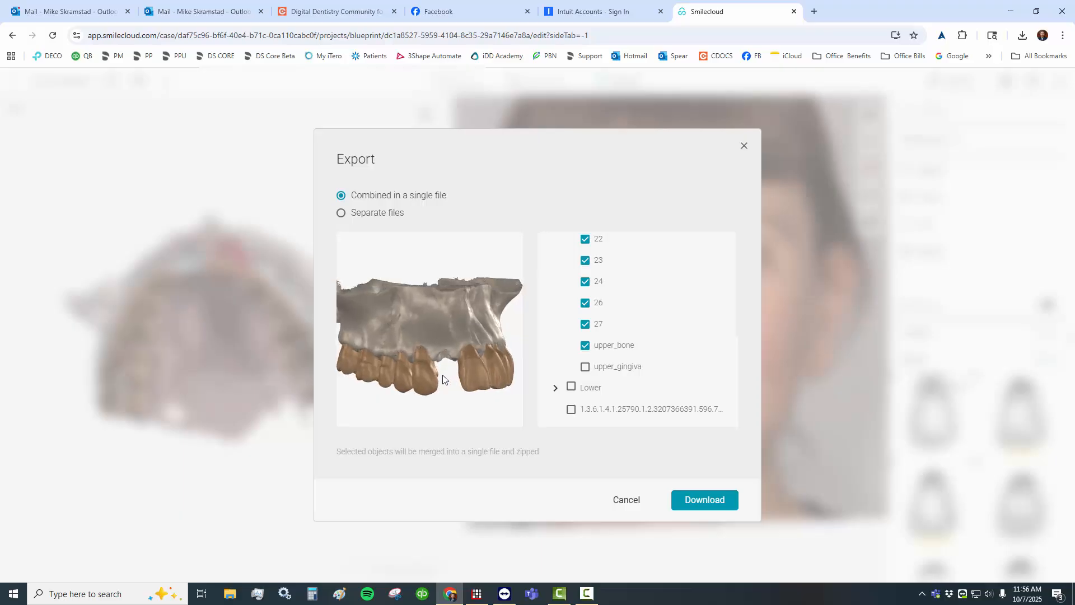
mouse_move(448, 372)
mouse_down()
mouse_move(455, 365)
mouse_move(439, 367)
mouse_up()
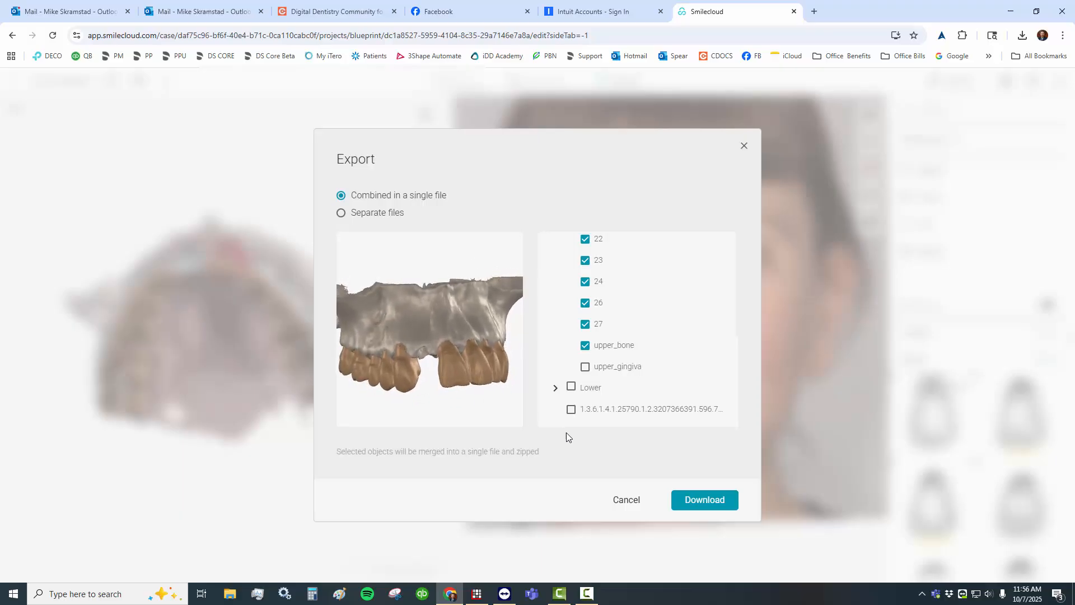
click(684, 498)
drag(431, 322, 518, 349)
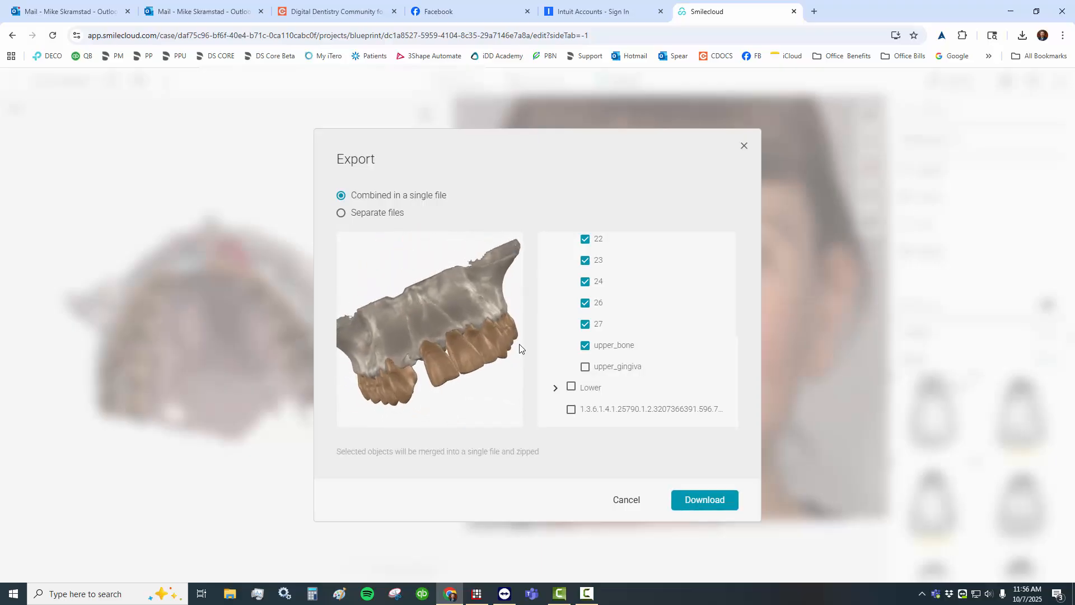
- Set the export to include tooth 12 and upper_gingiva but exclude upper_bone, and check the teeth with roots in the preview
scroll(581, 324, up, 4)
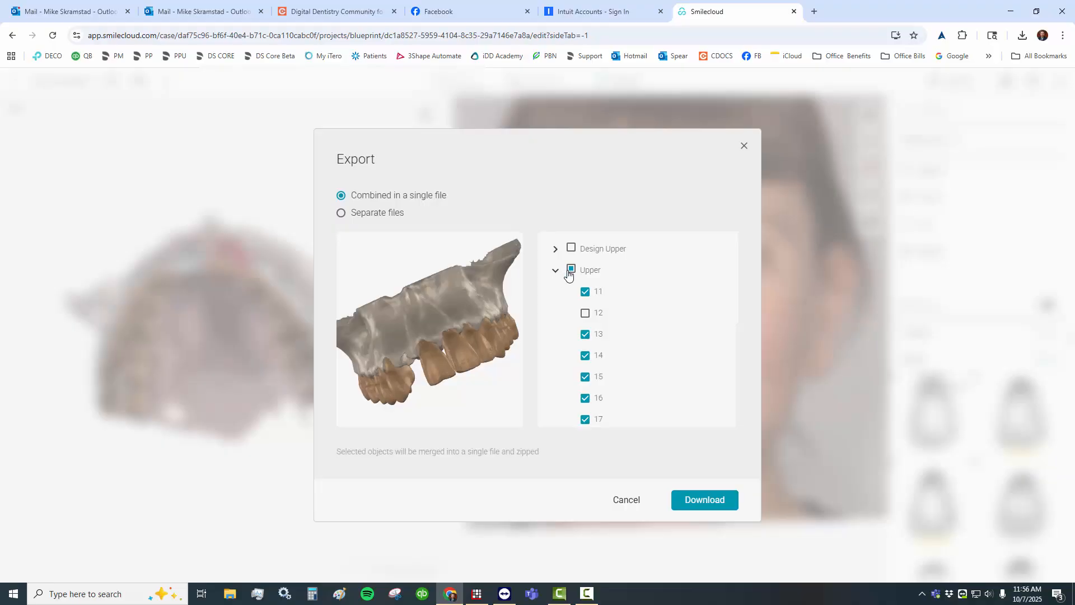
click(584, 314)
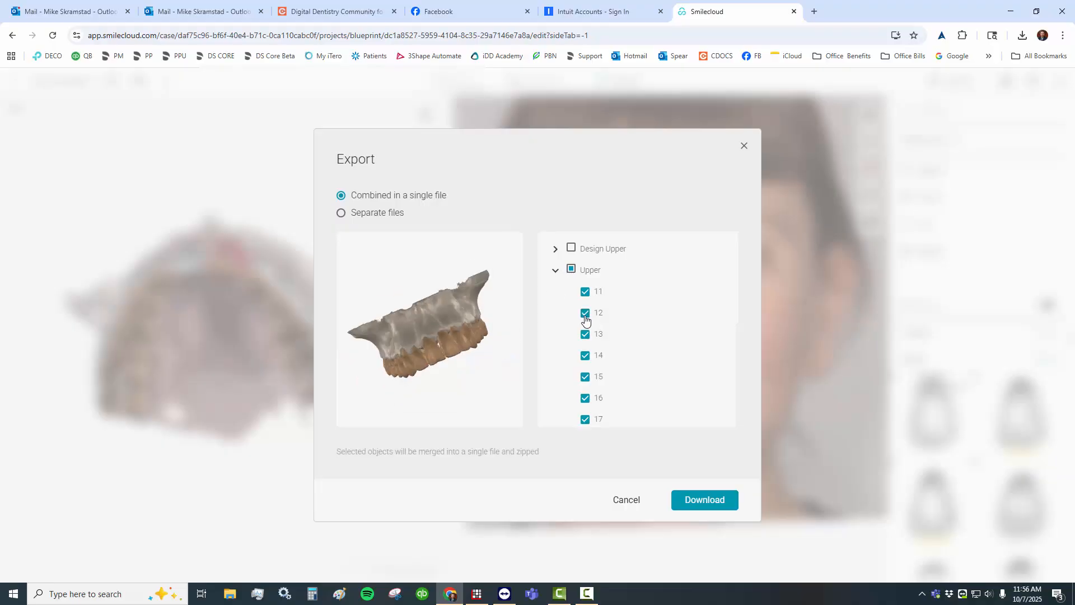
scroll(577, 293, down, 4)
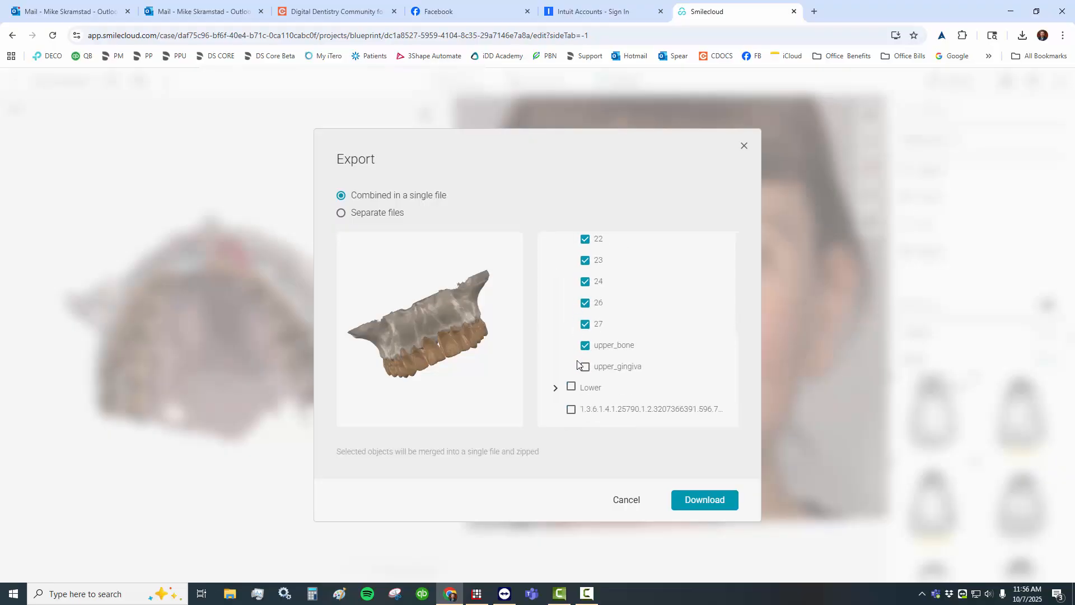
click(585, 345)
click(585, 367)
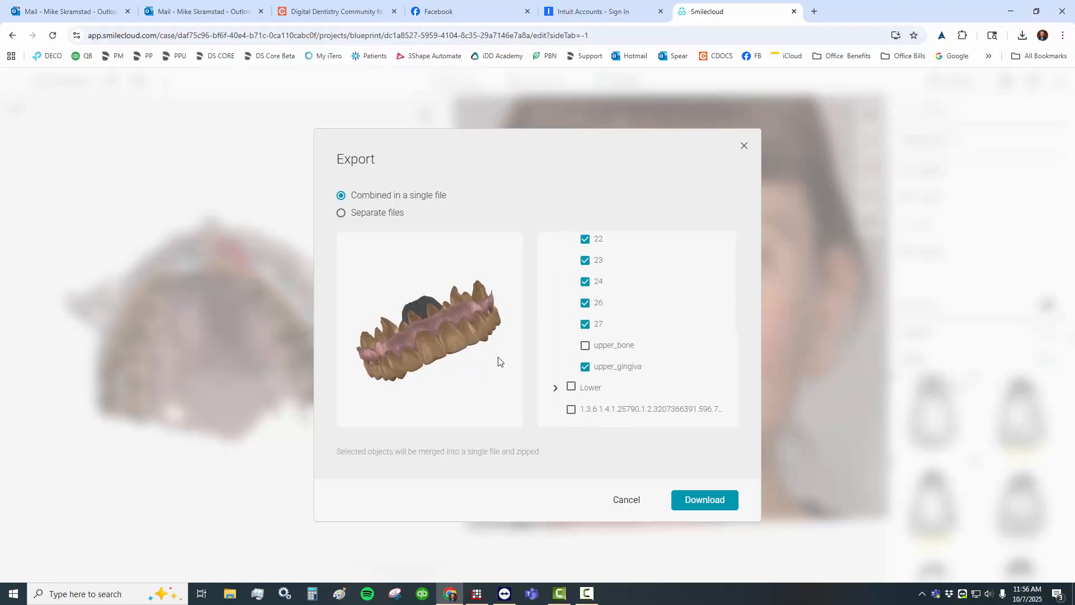
drag(497, 363, 440, 363)
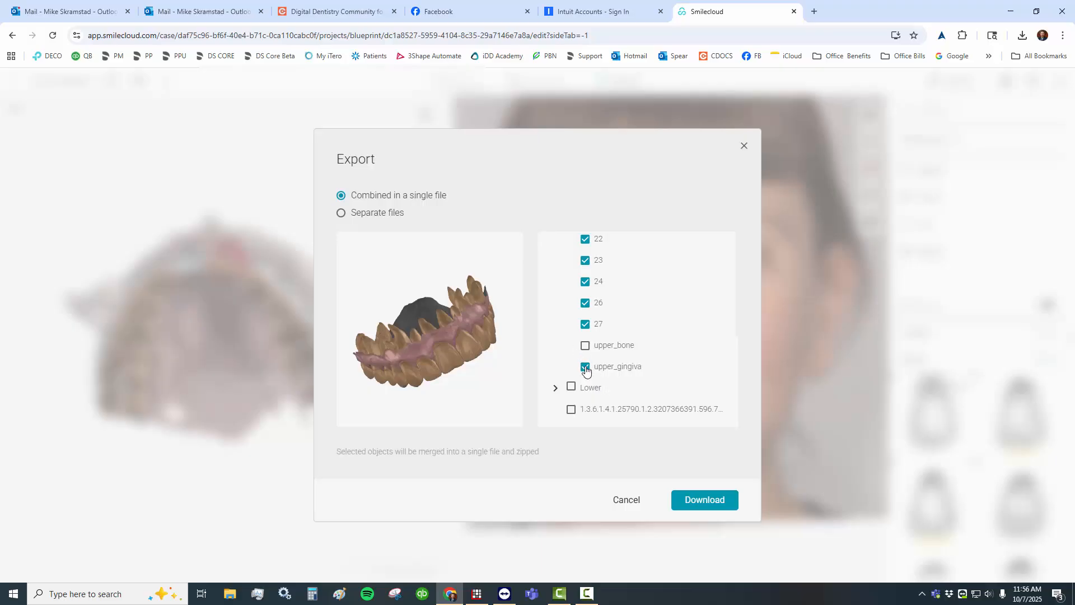
- Clear all Upper parts from the export selection and include the whole Lower jaw instead
scroll(584, 366, up, 5)
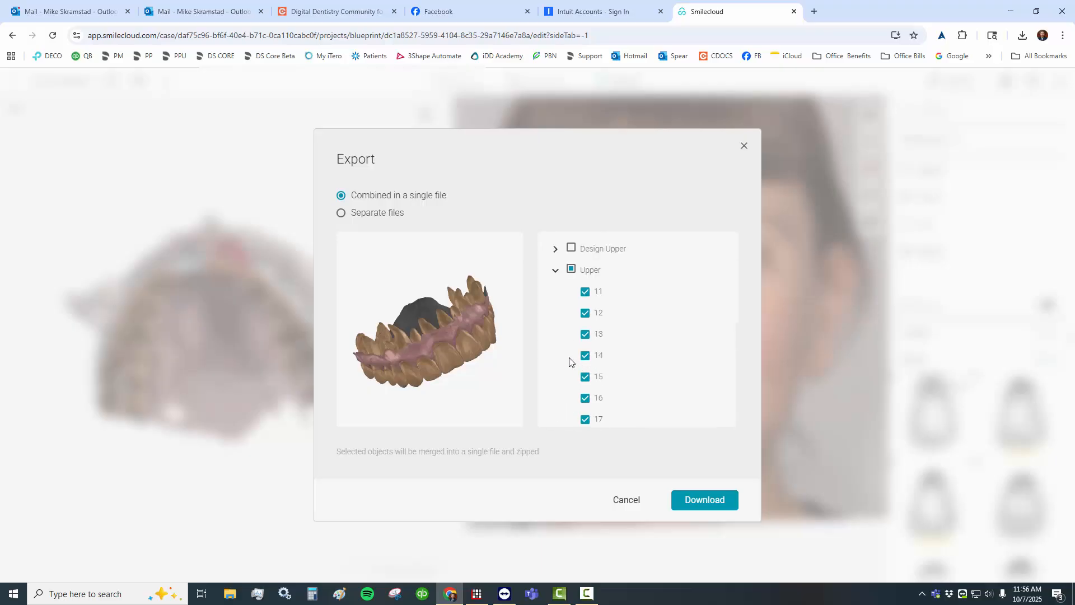
click(571, 274)
scroll(582, 296, down, 1)
scroll(566, 271, up, 1)
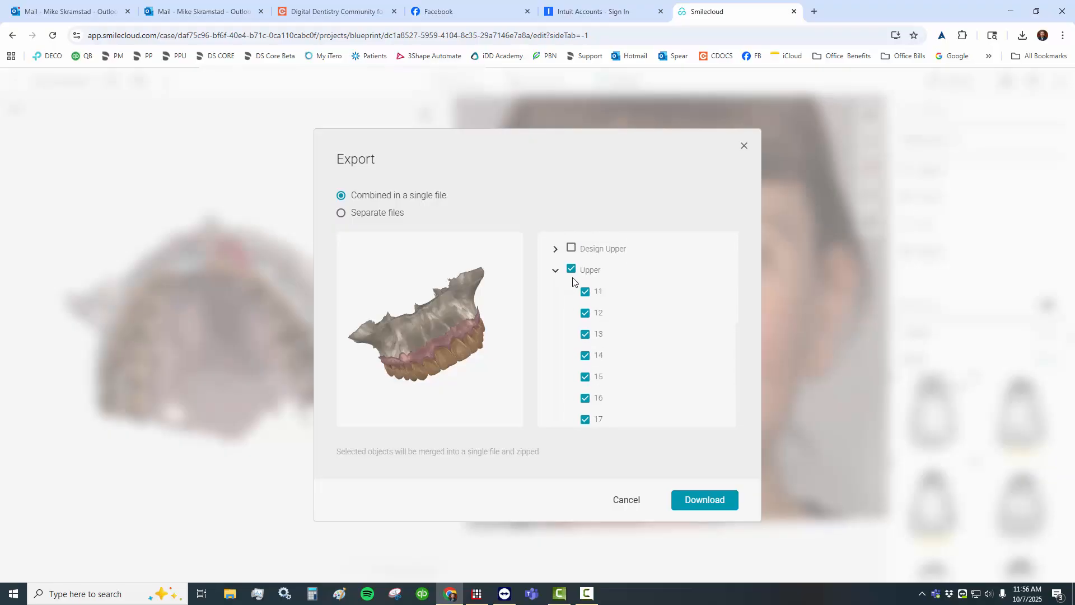
click(570, 270)
scroll(579, 325, down, 4)
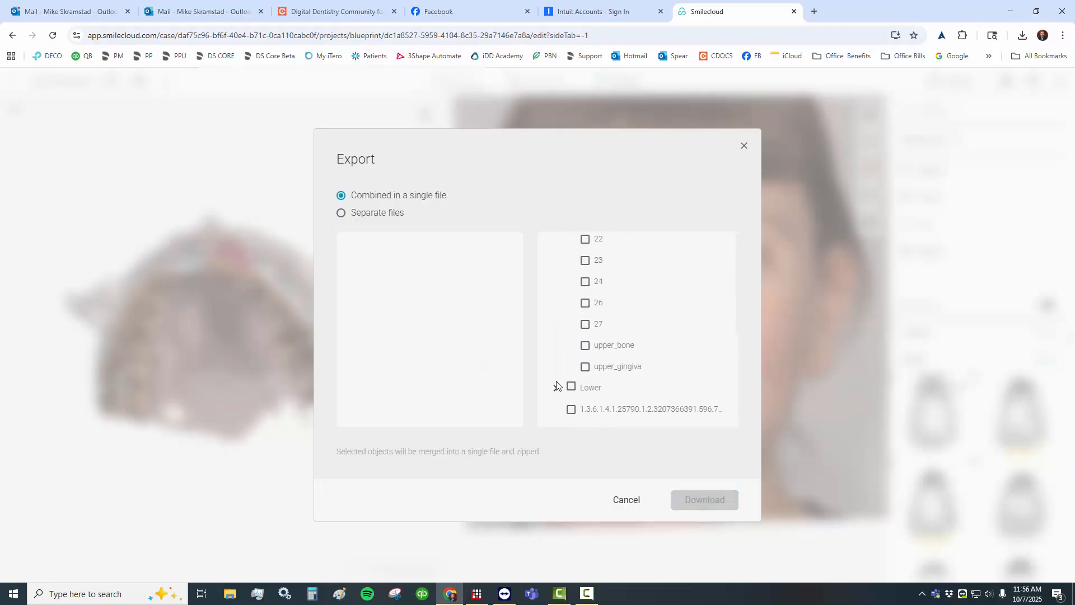
click(570, 387)
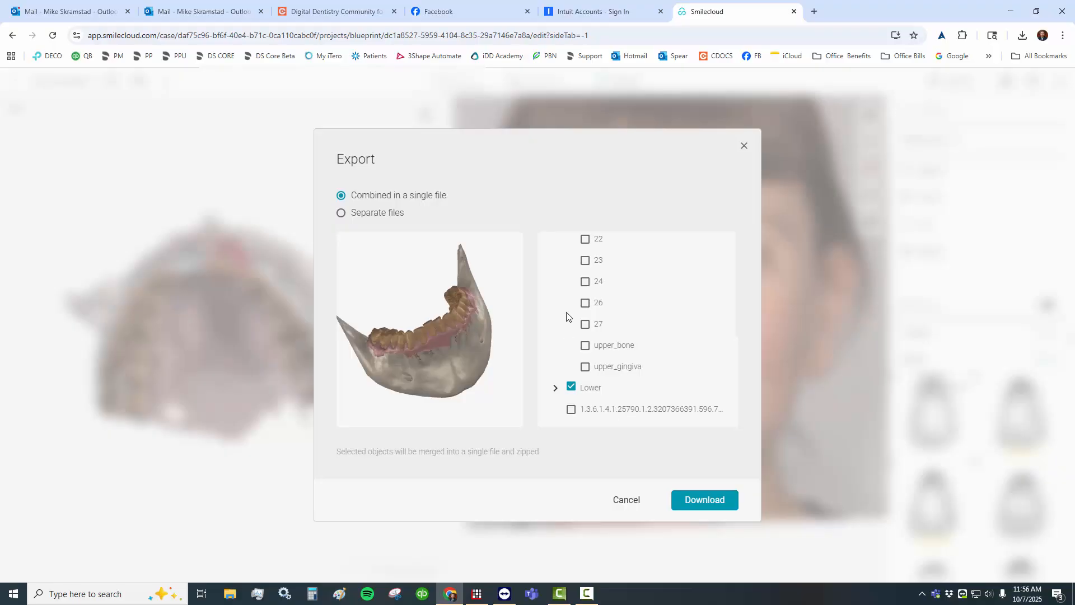
- Preview the Lower jaw without lower_bone, include the bone again, and download the combined lower jaw
click(555, 388)
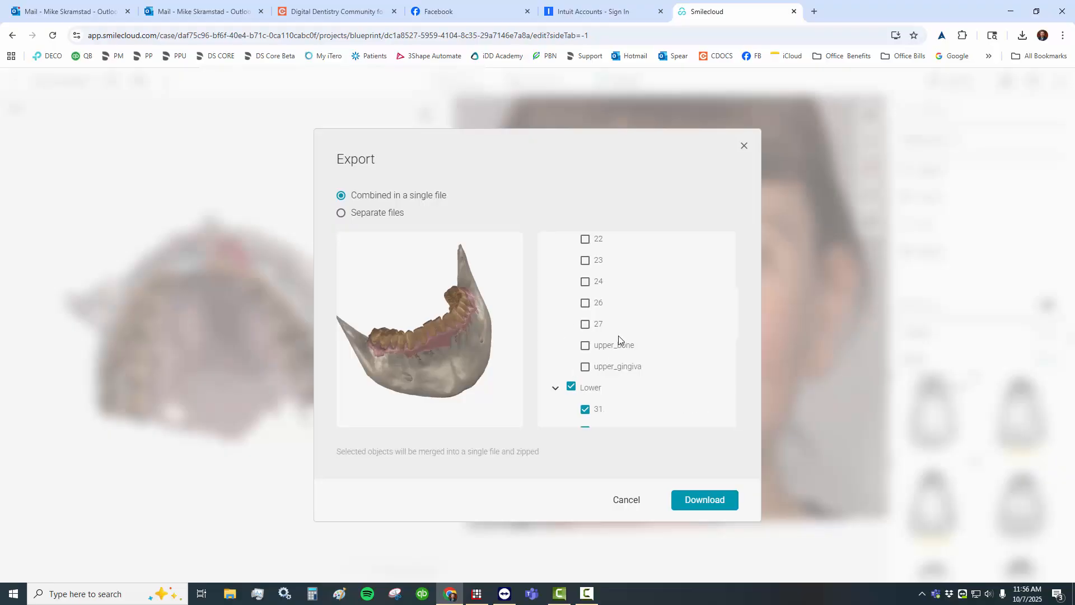
scroll(618, 335, down, 5)
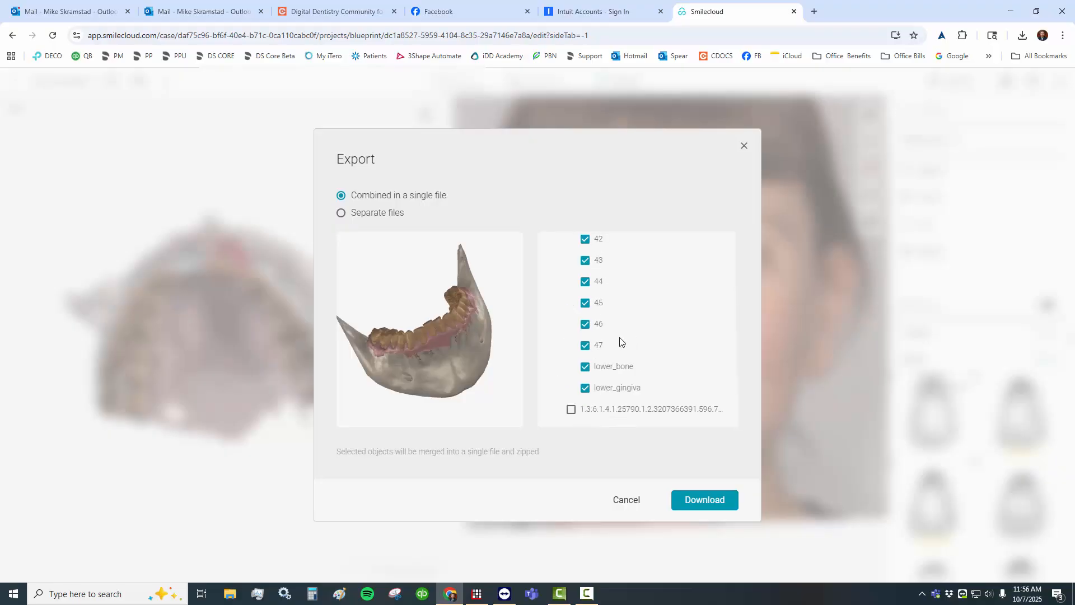
click(585, 368)
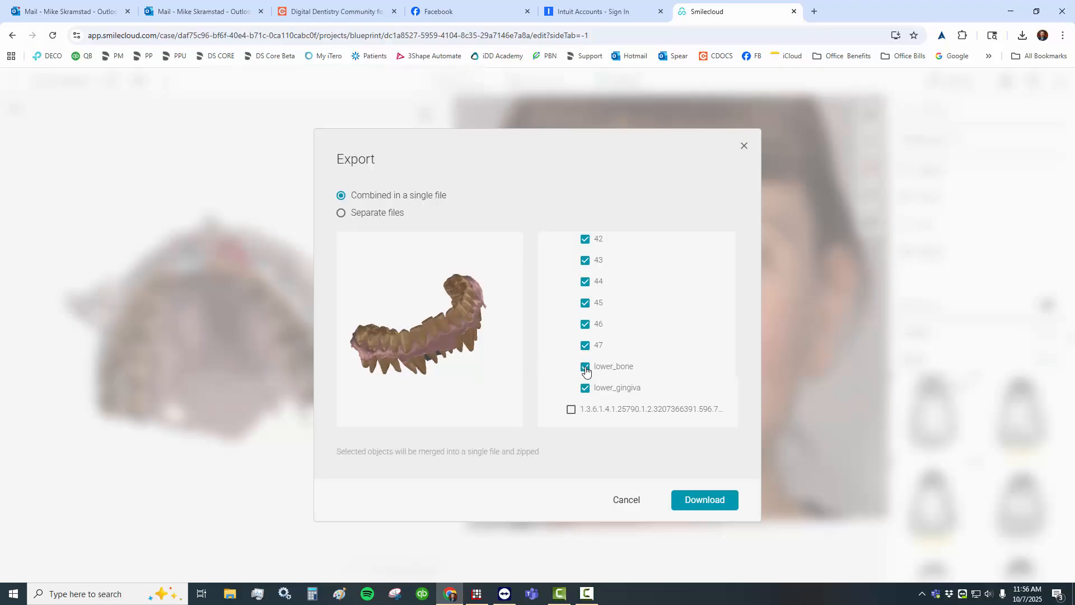
drag(442, 340, 500, 341)
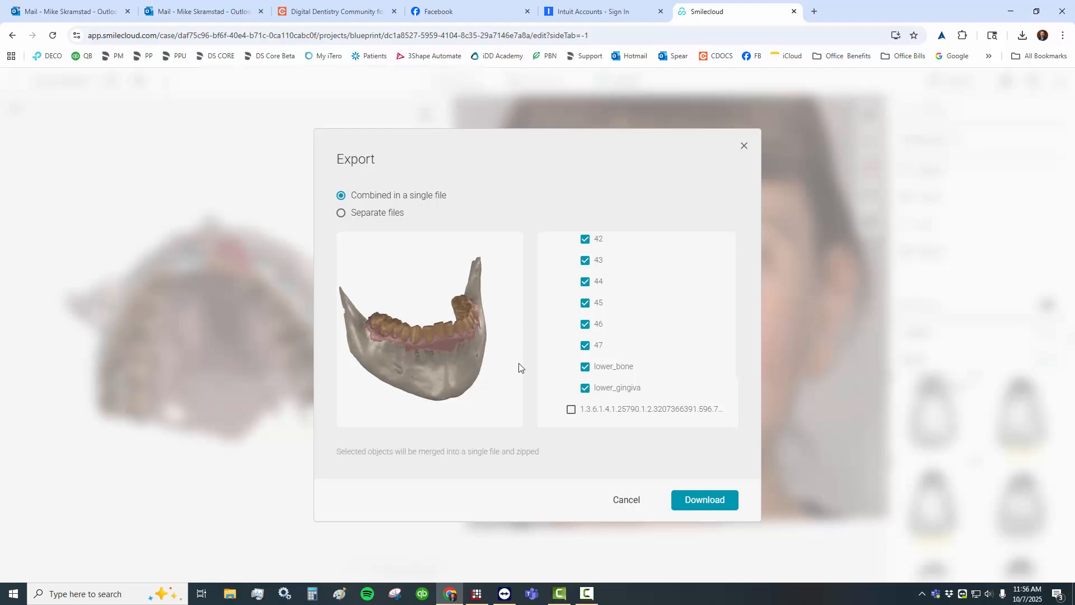
click(684, 510)
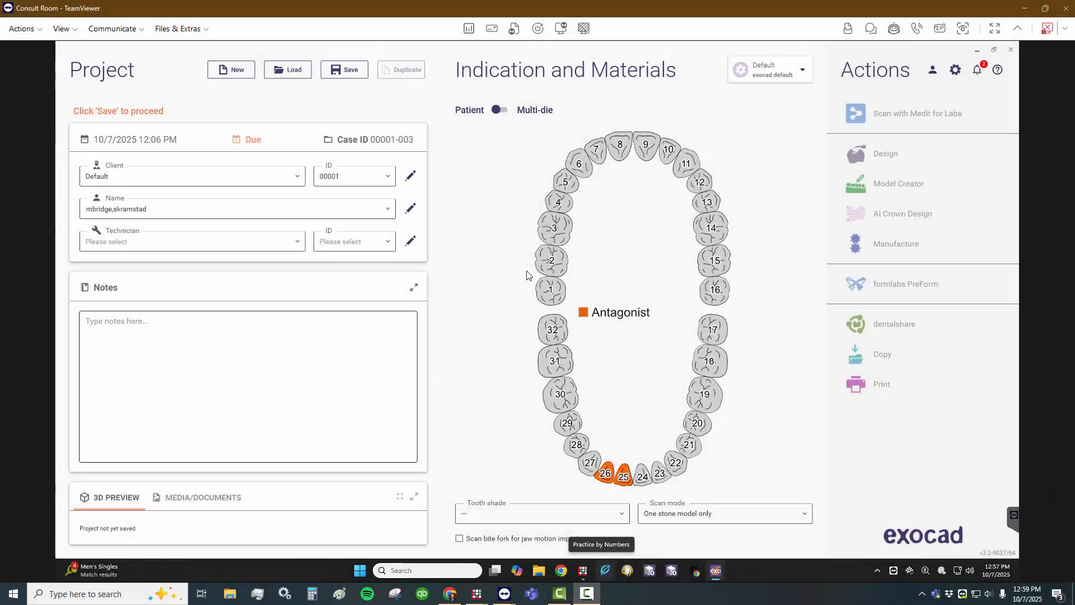
- In the exocad project, assign a zirconia veneer to tooth 6
click(580, 168)
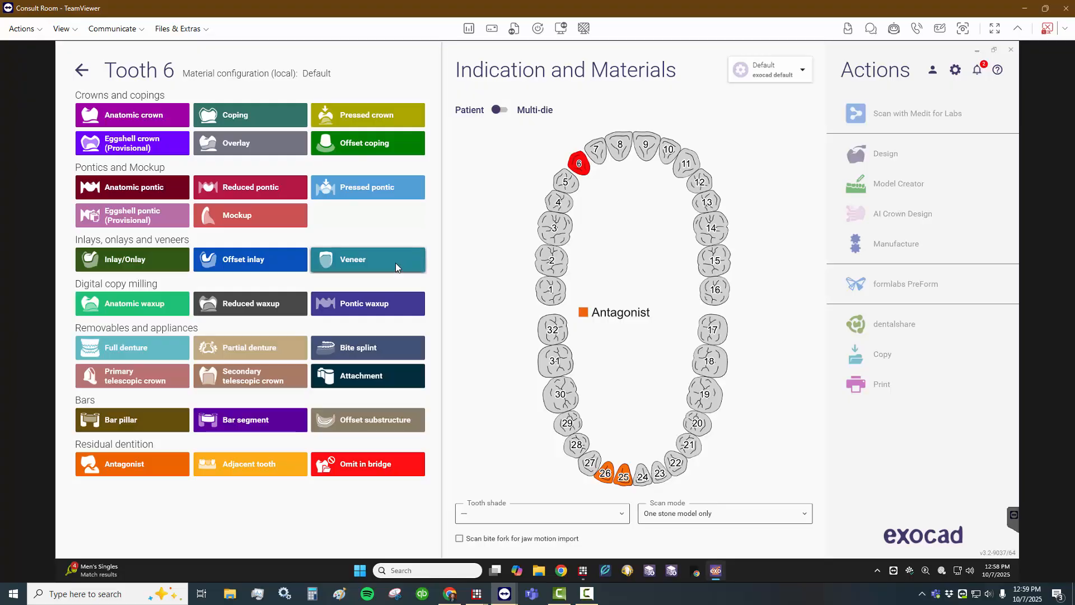
click(395, 263)
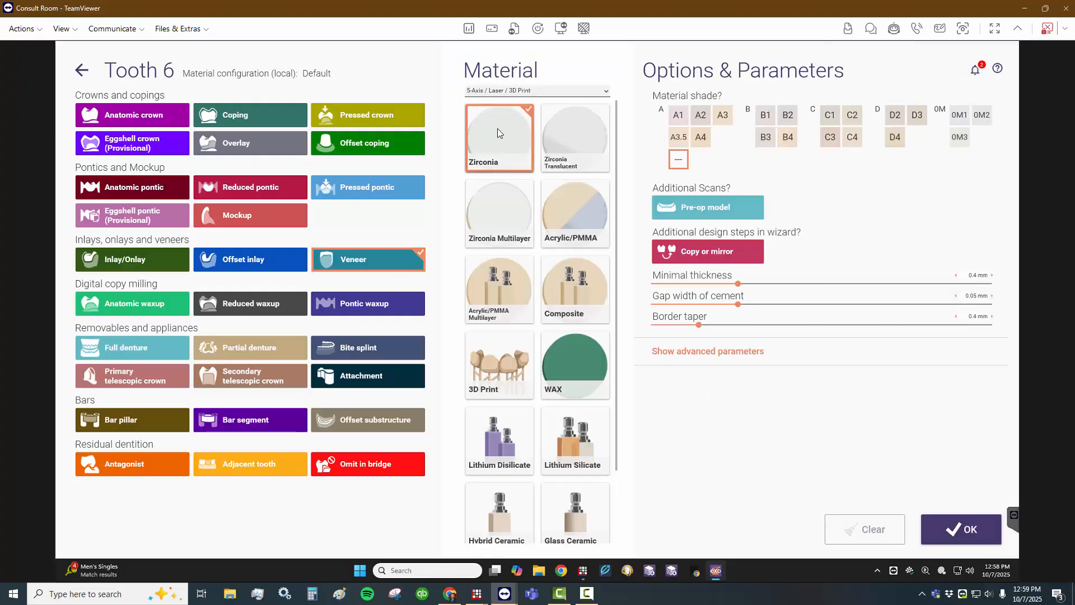
click(961, 529)
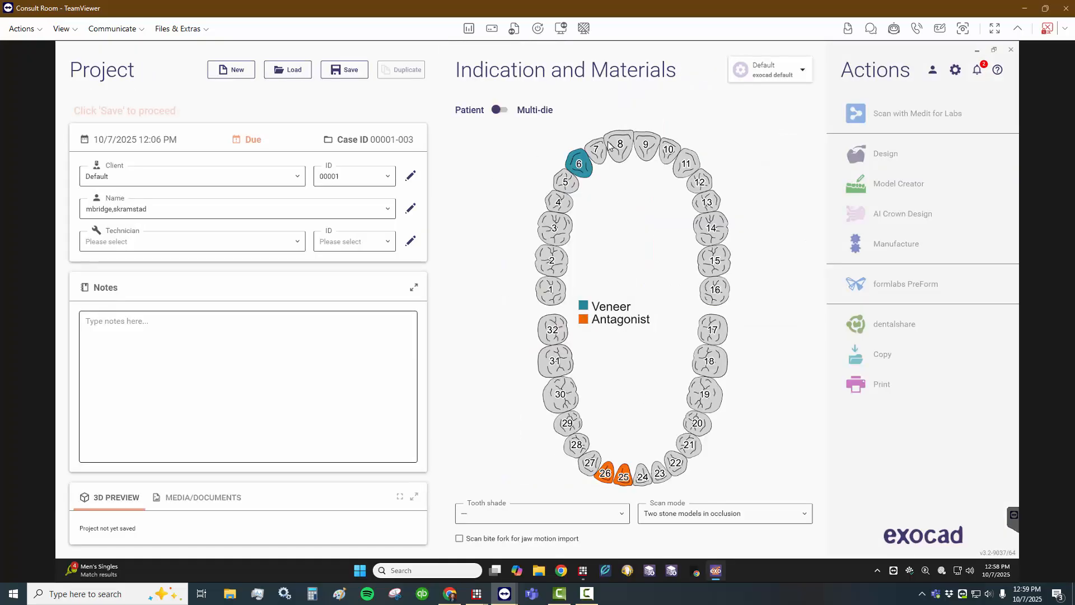
- Assign a zirconia anatomic pontic to tooth 7 with a pre-op model and the Copy or mirror design step
click(597, 151)
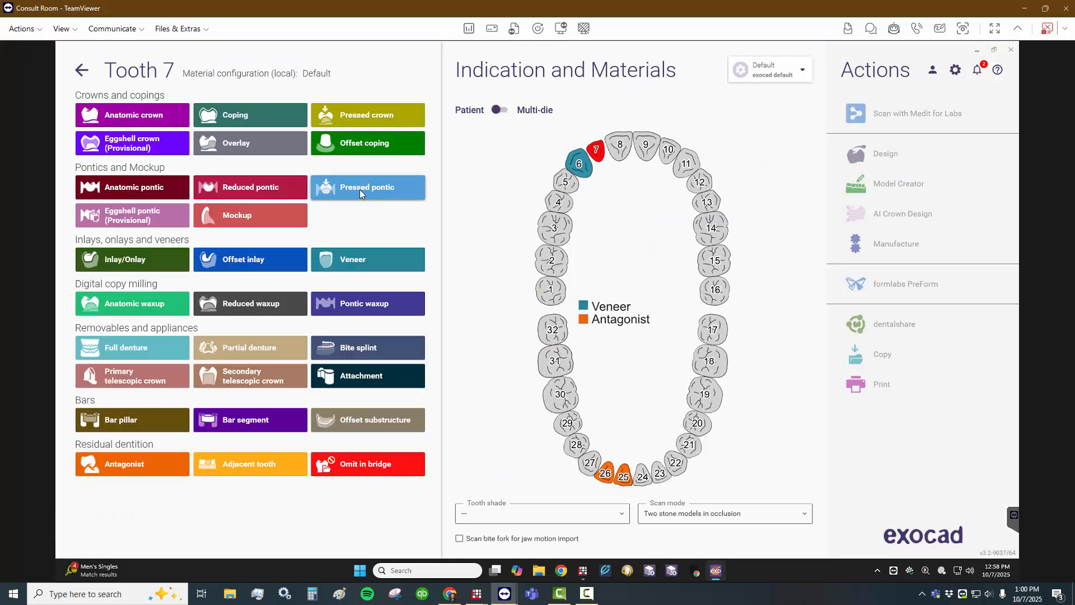
click(148, 187)
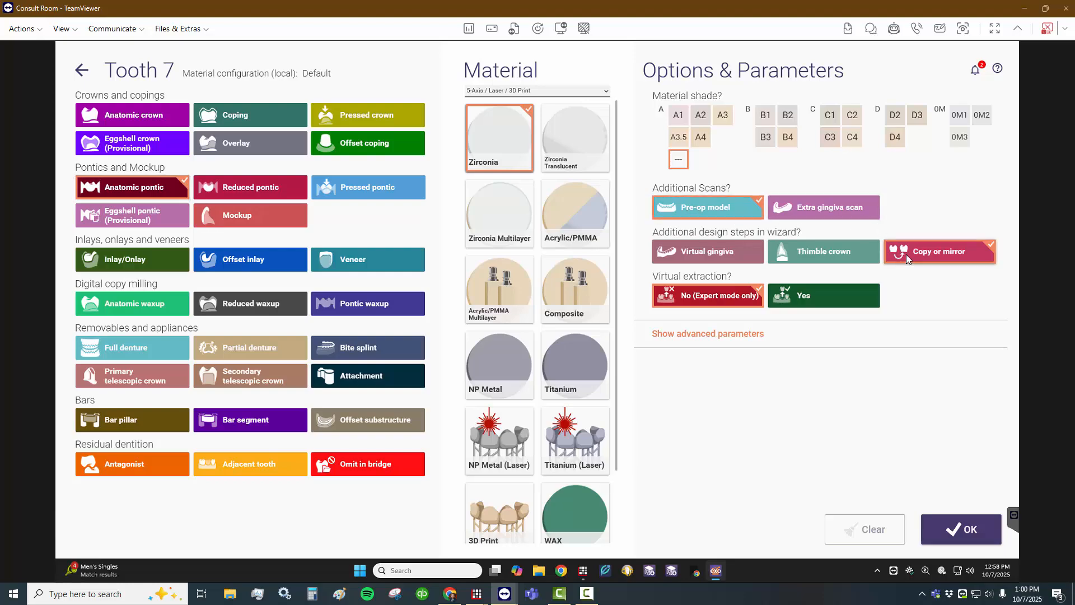
click(945, 511)
- Set the scan mode to Digital impression scan and save the project
click(775, 511)
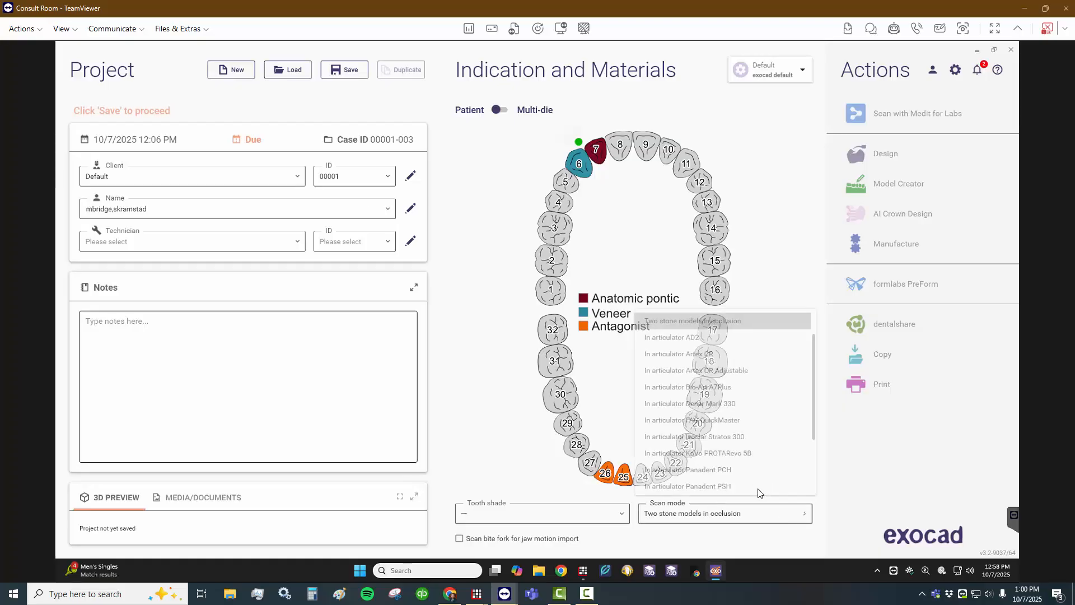
scroll(708, 336, up, 2)
click(708, 320)
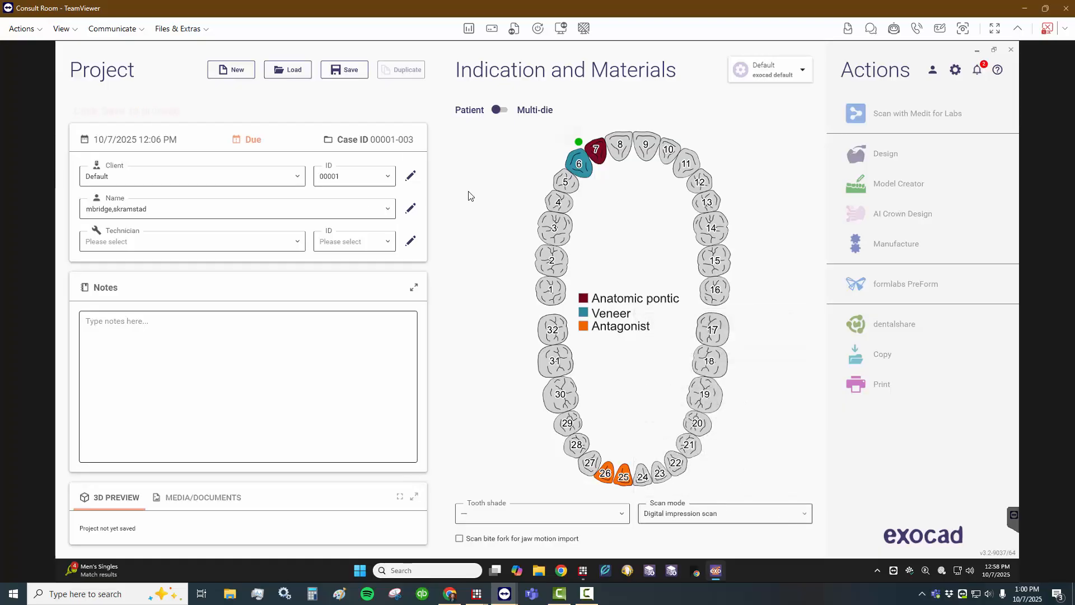
click(344, 71)
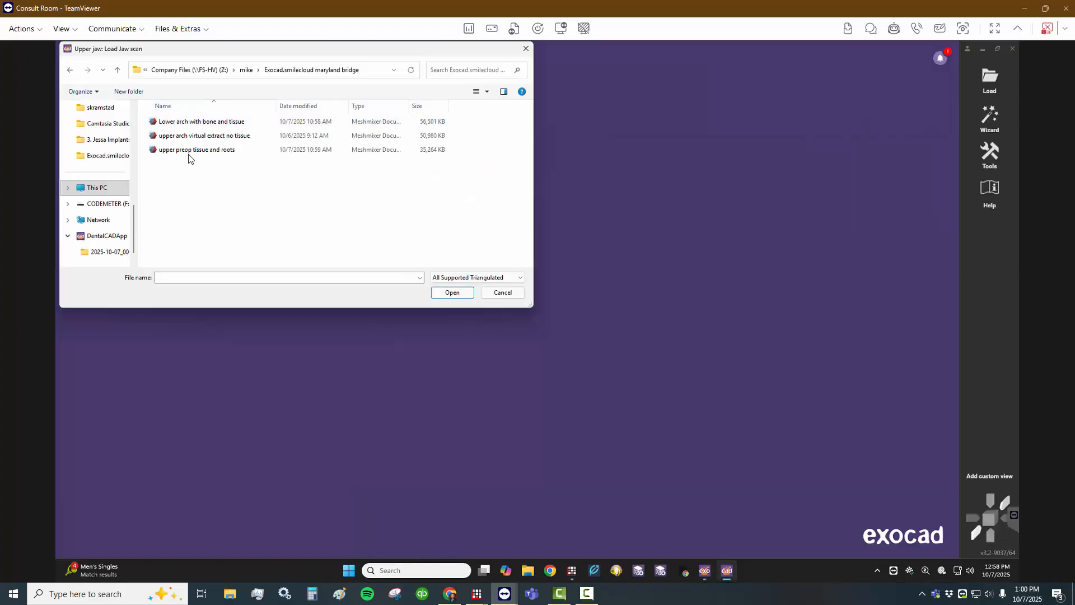
- Load "upper arch virtual extract no tissue" as jaw scan, "upper preop tissue and roots" as pre-op scan and "Lower arch with bone and tissue" as antagonist
double_click(198, 136)
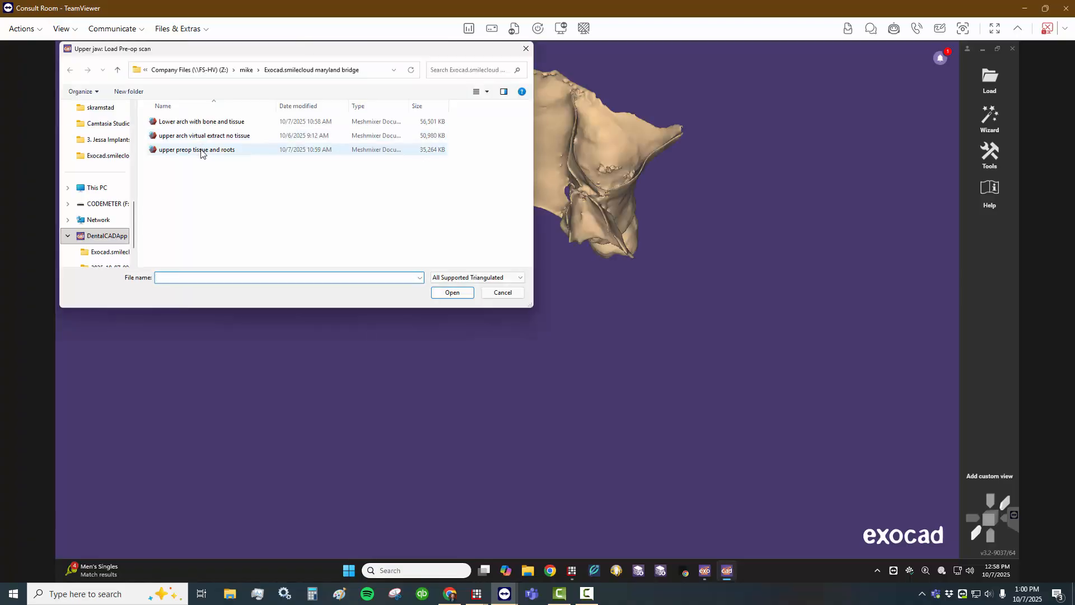
double_click(201, 150)
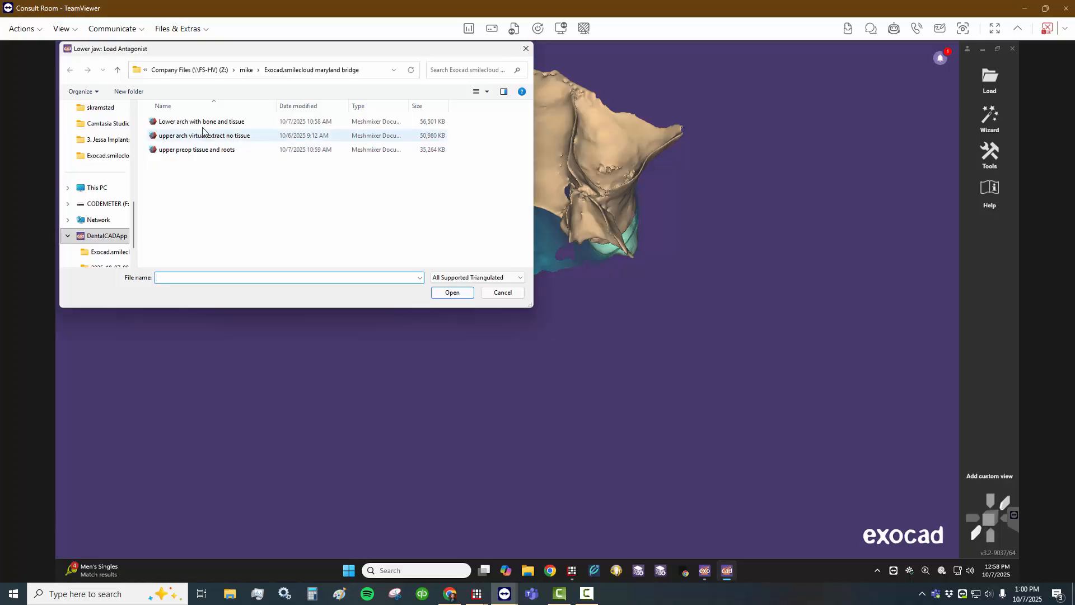
double_click(203, 122)
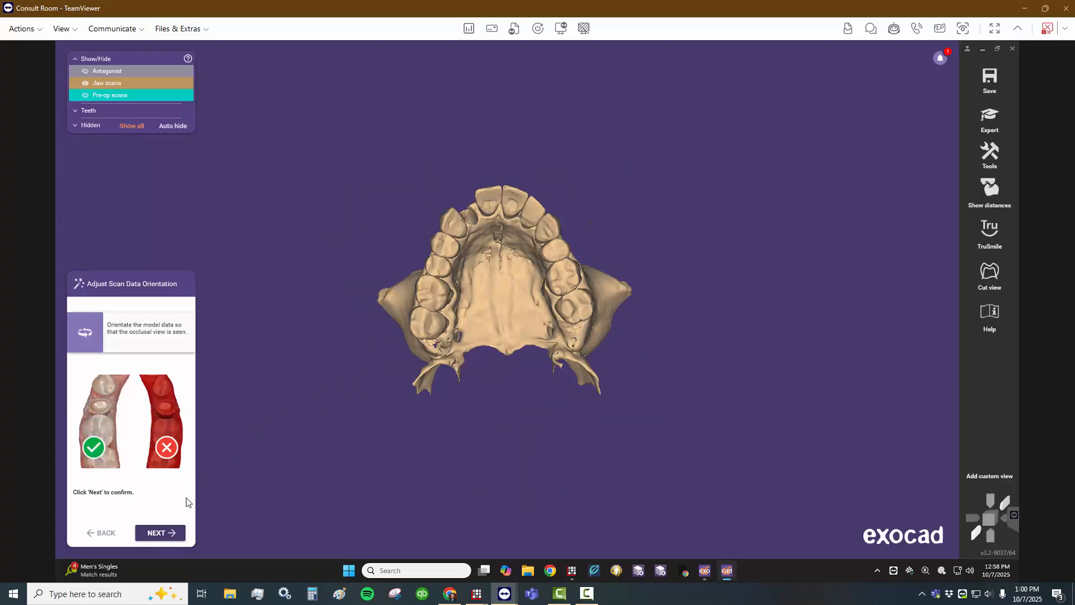
- Confirm the occlusal orientation of the scan data and check the pre-op scan placement from the front
click(174, 533)
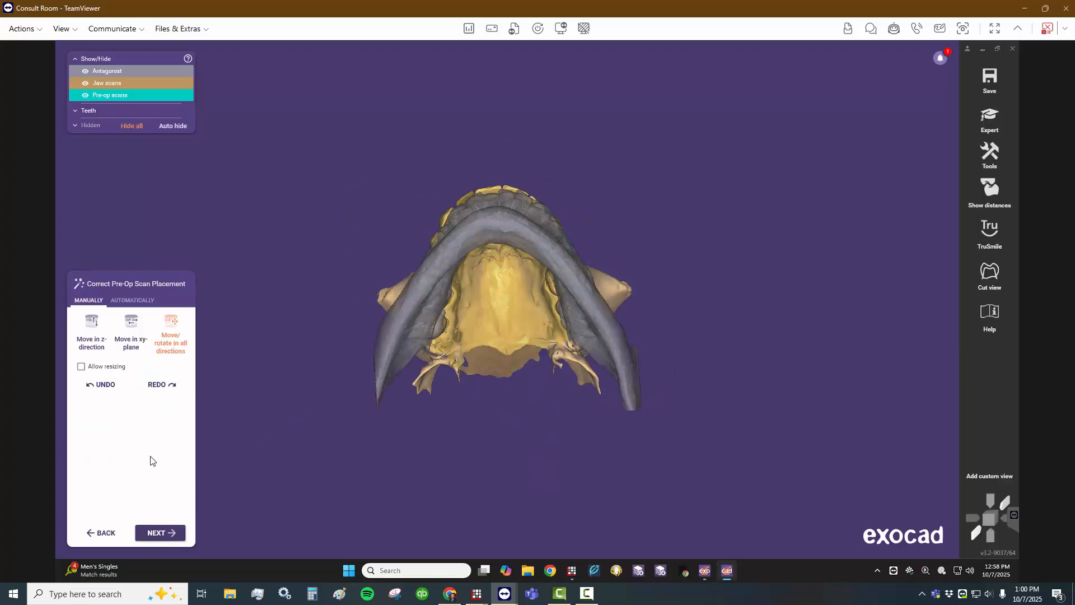
right_drag(470, 106, 401, 302)
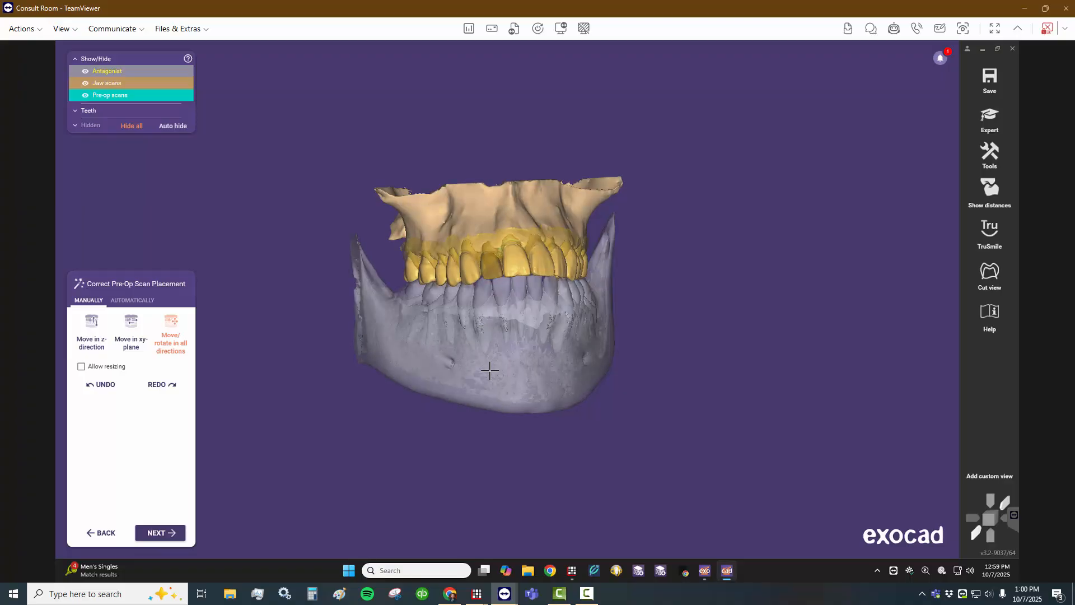
- Set the antagonist scan's opacity to about 76% and check the bite from the side and front
right_drag(515, 359, 314, 296)
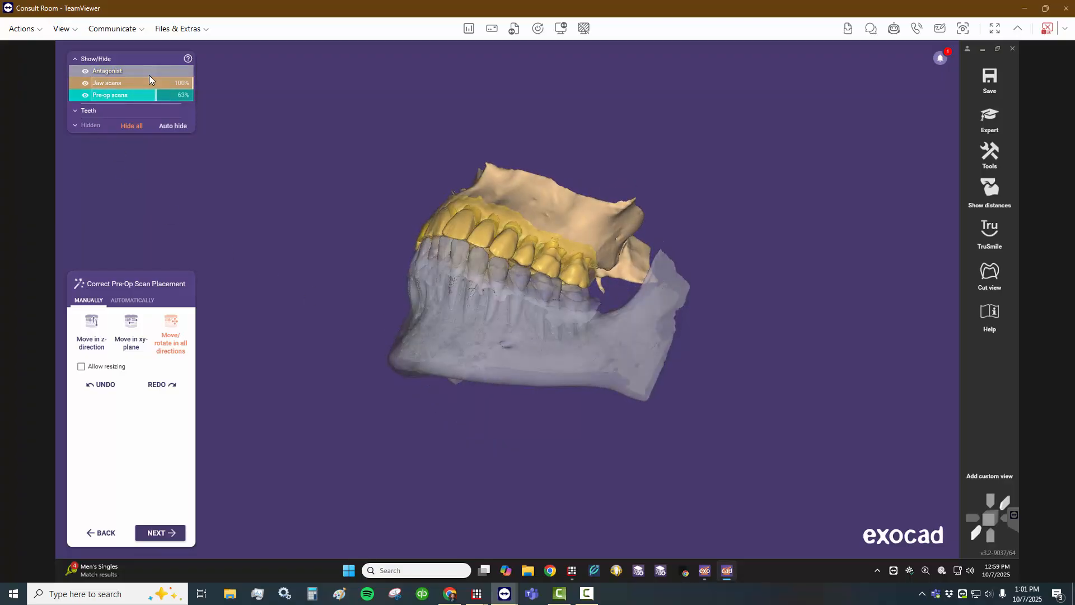
mouse_move(158, 69)
mouse_down()
mouse_move(123, 69)
mouse_move(167, 72)
mouse_up()
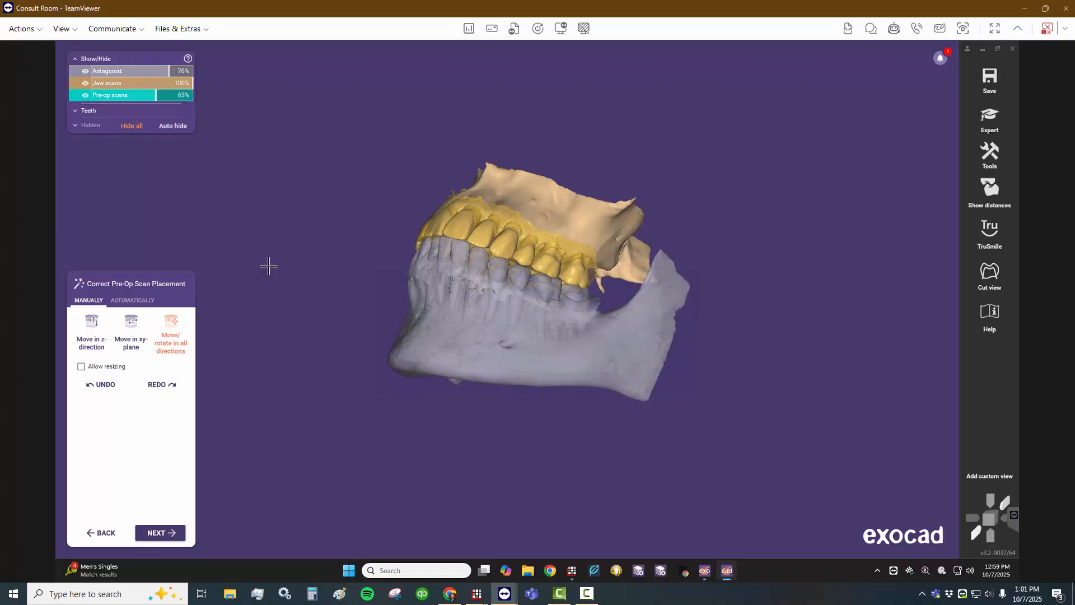
right_drag(269, 266, 338, 292)
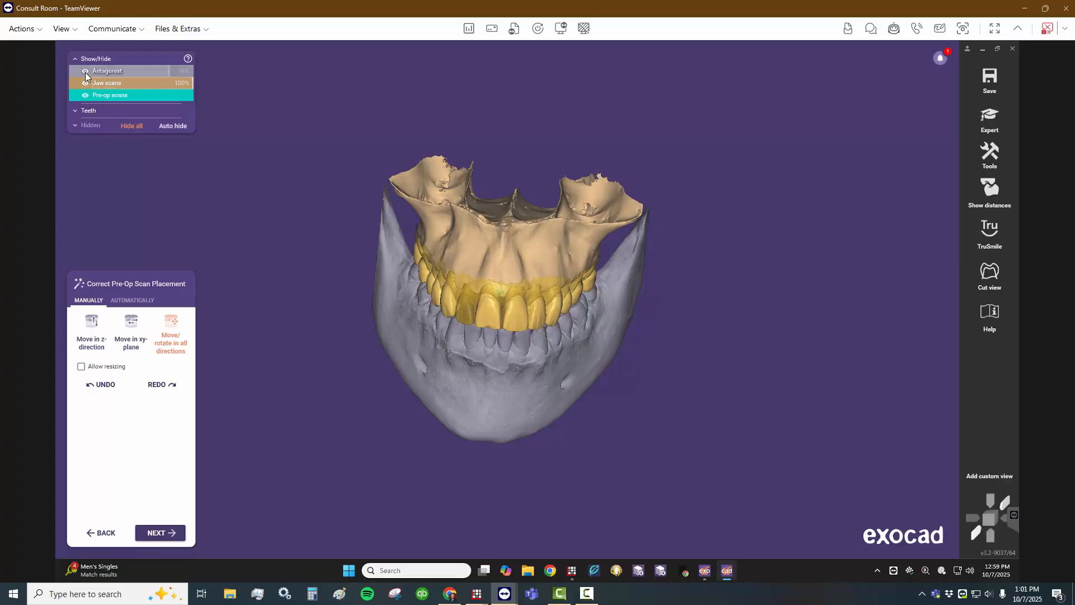
- Compare the arches with the pre-op scan hidden and shown around the tooth 7 gap, and accept the pre-op scan placement
click(85, 95)
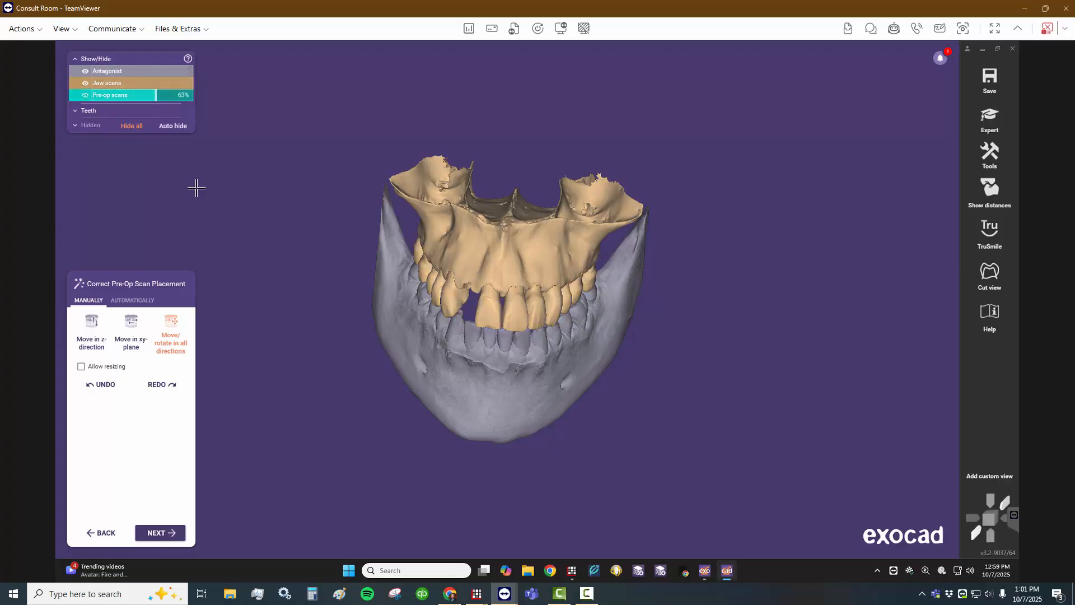
right_click(560, 365)
right_drag(564, 464, 574, 450)
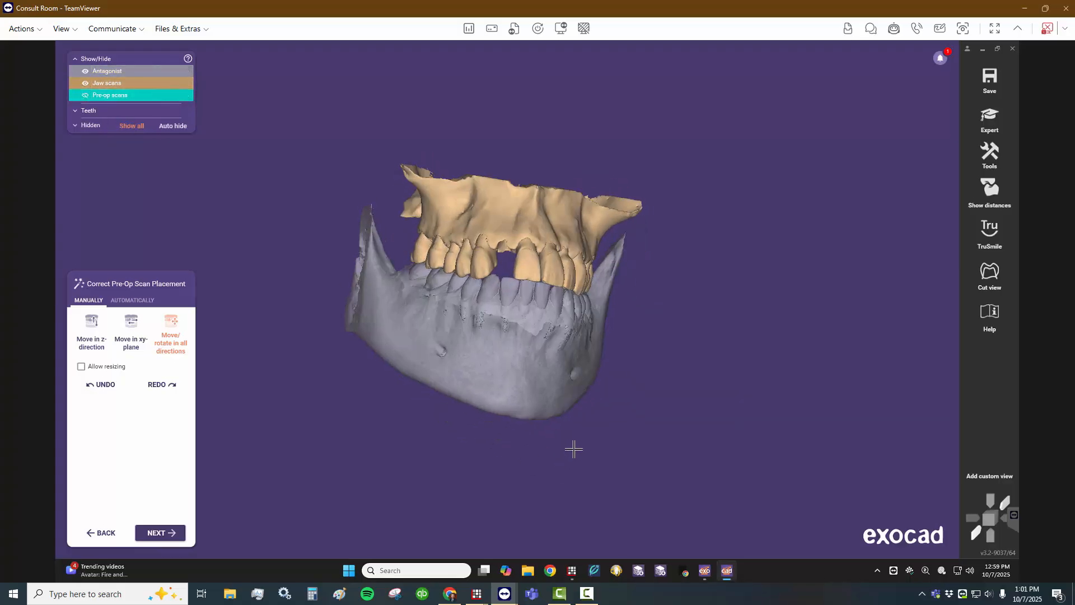
right_drag(402, 323, 402, 331)
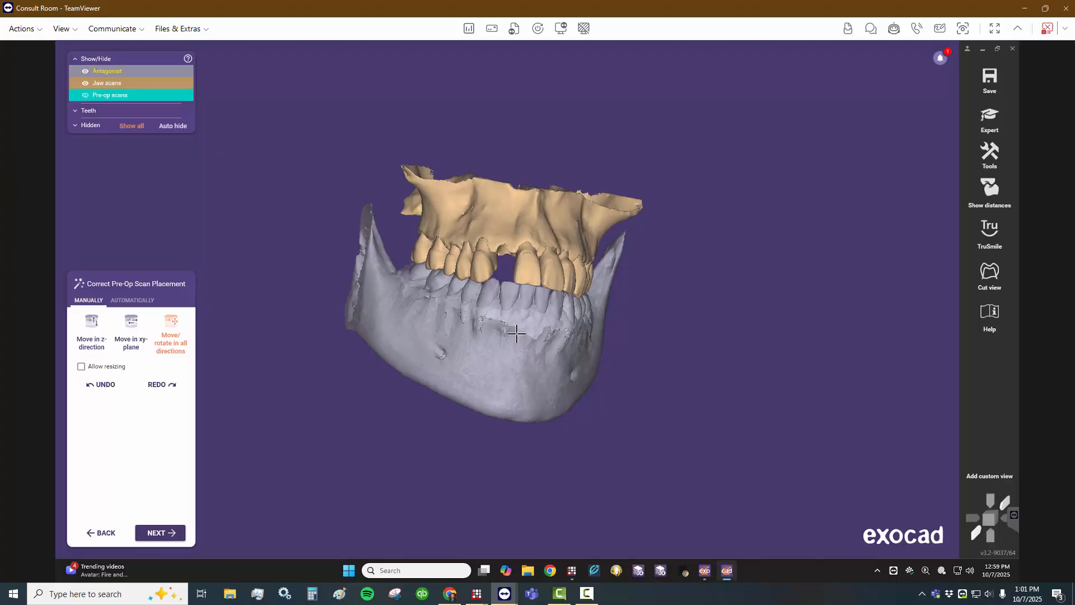
right_drag(516, 333, 481, 298)
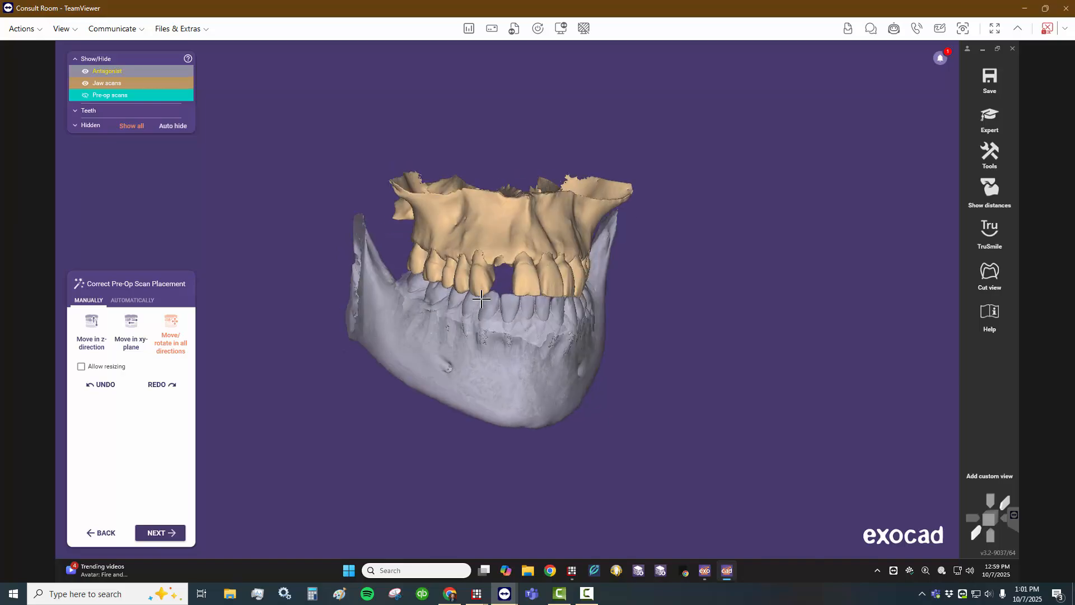
click(85, 96)
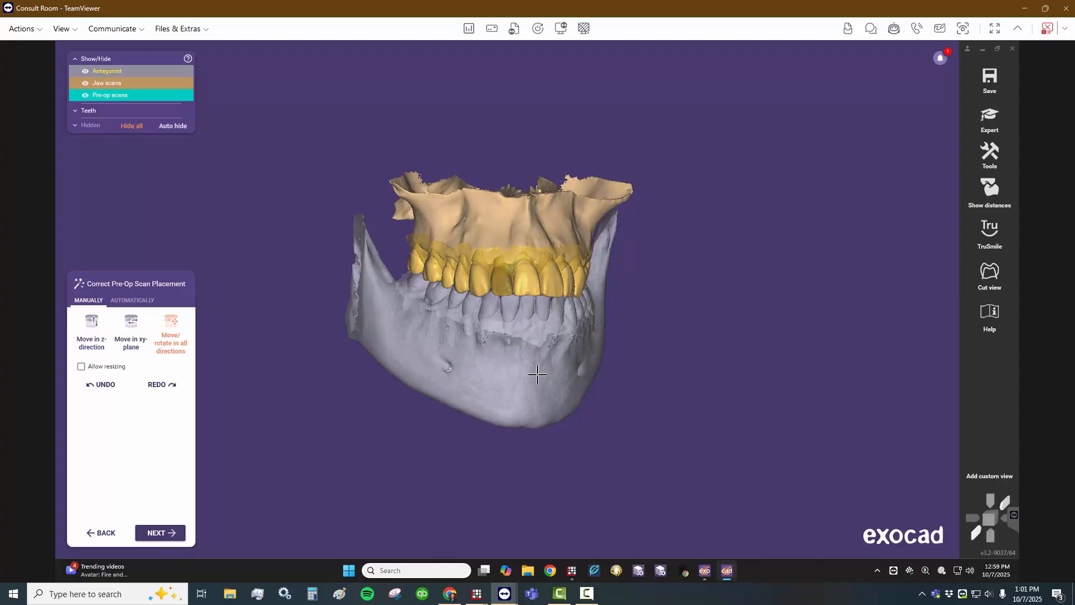
click(166, 534)
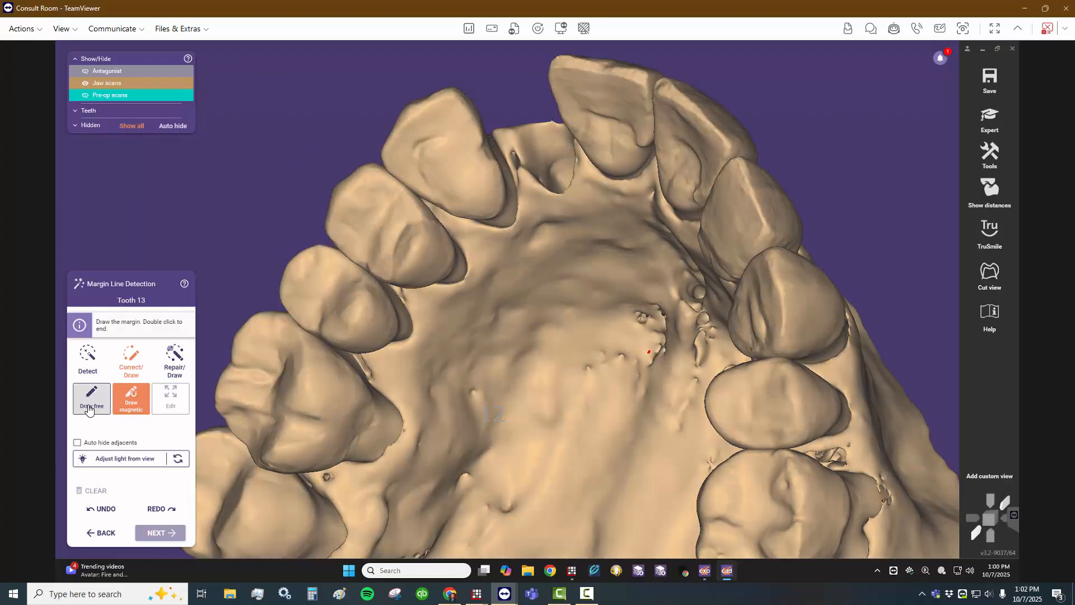
- Draw a closed freehand margin line around the lingual surface of tooth 13 for the bridge wing and accept it
click(91, 399)
click(414, 140)
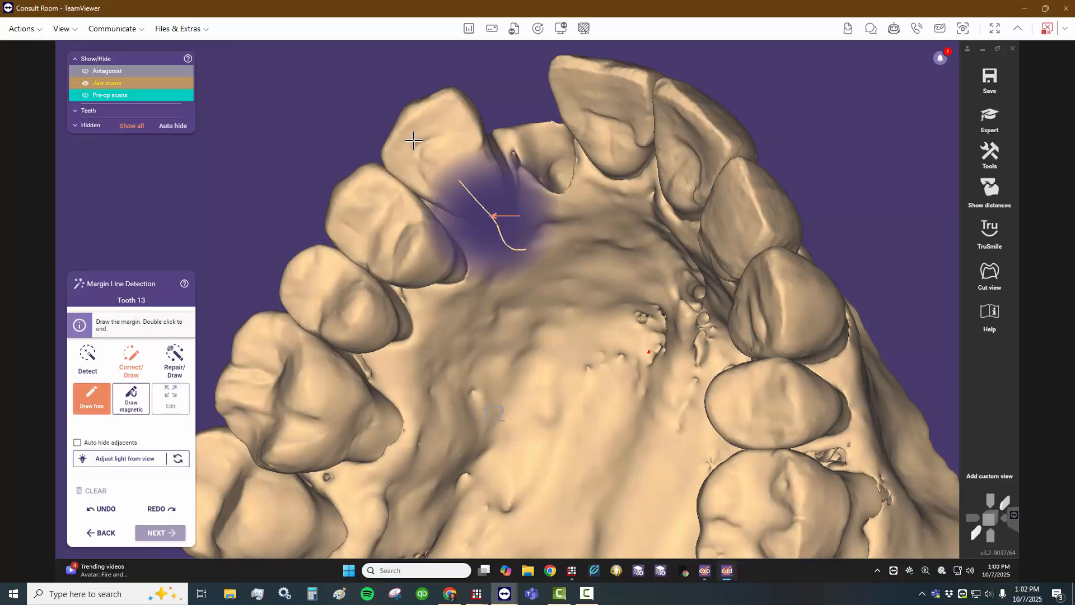
click(445, 123)
click(478, 119)
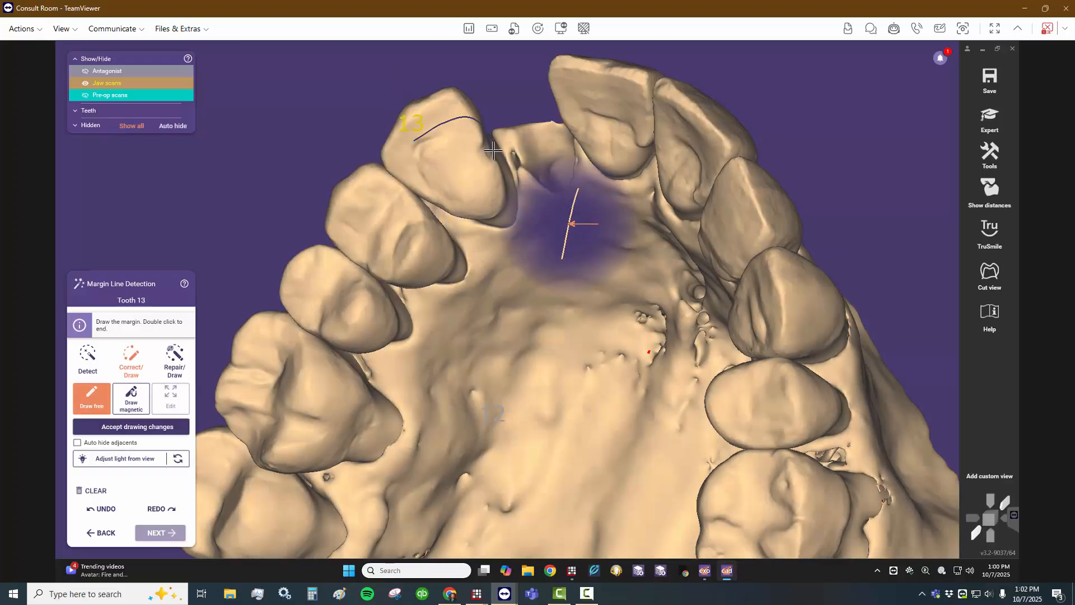
click(498, 187)
click(475, 201)
click(446, 195)
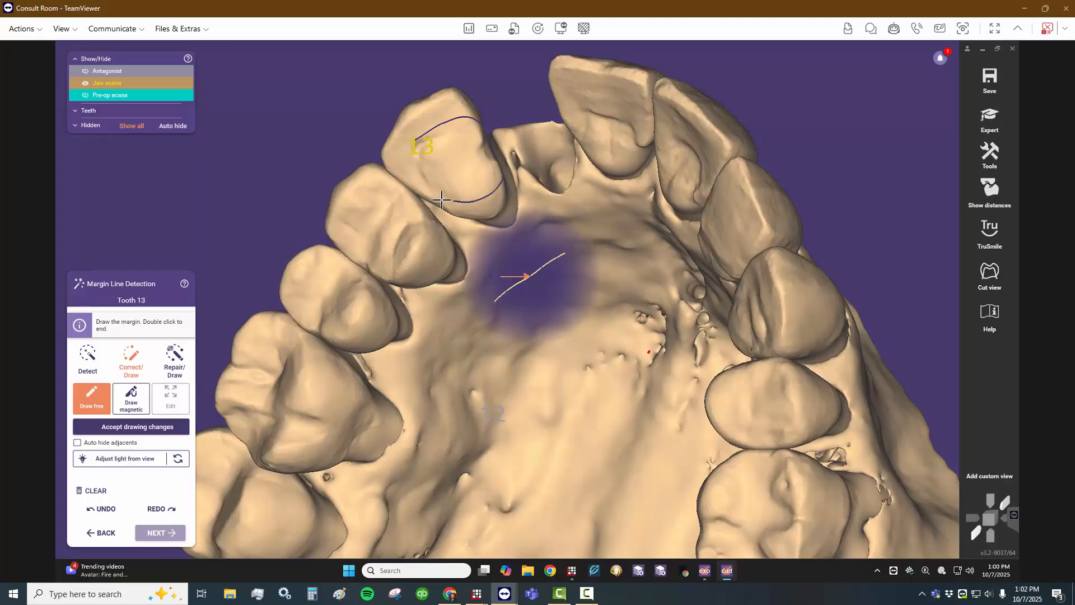
click(429, 191)
click(412, 151)
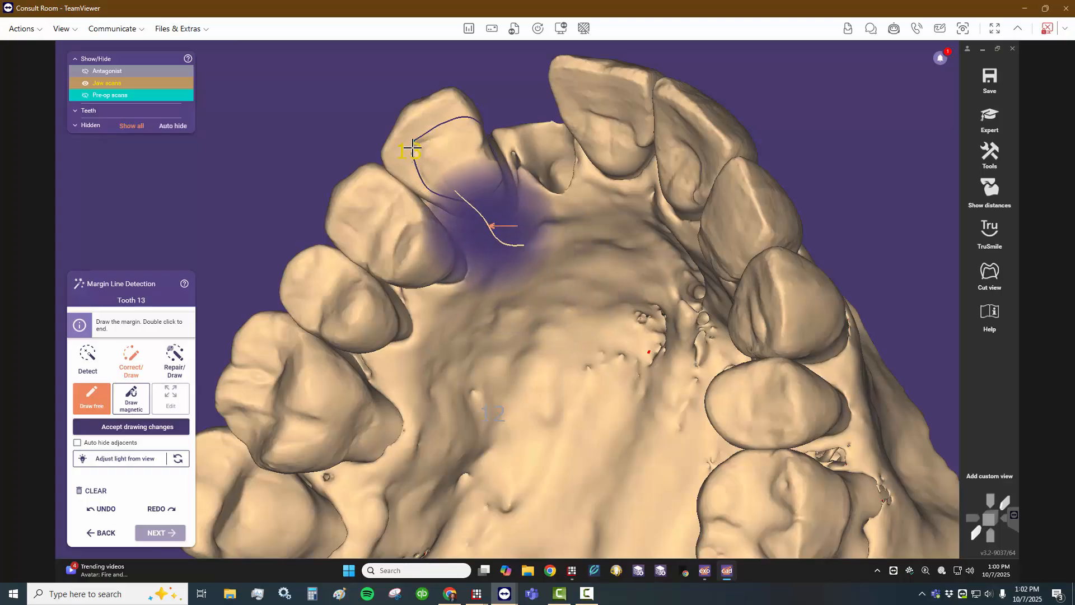
double_click(412, 140)
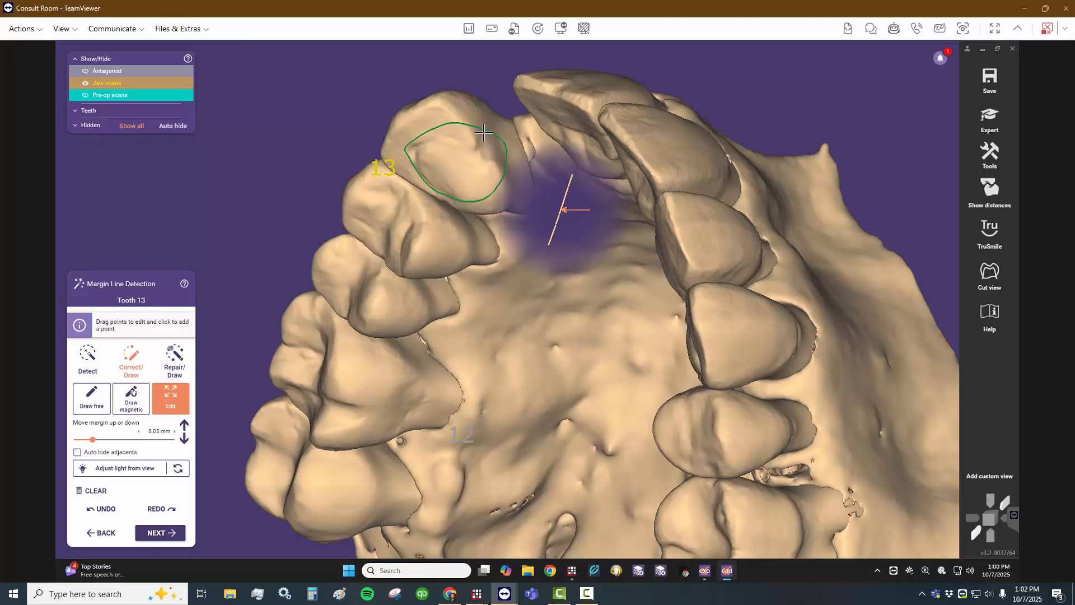
right_drag(463, 281, 526, 263)
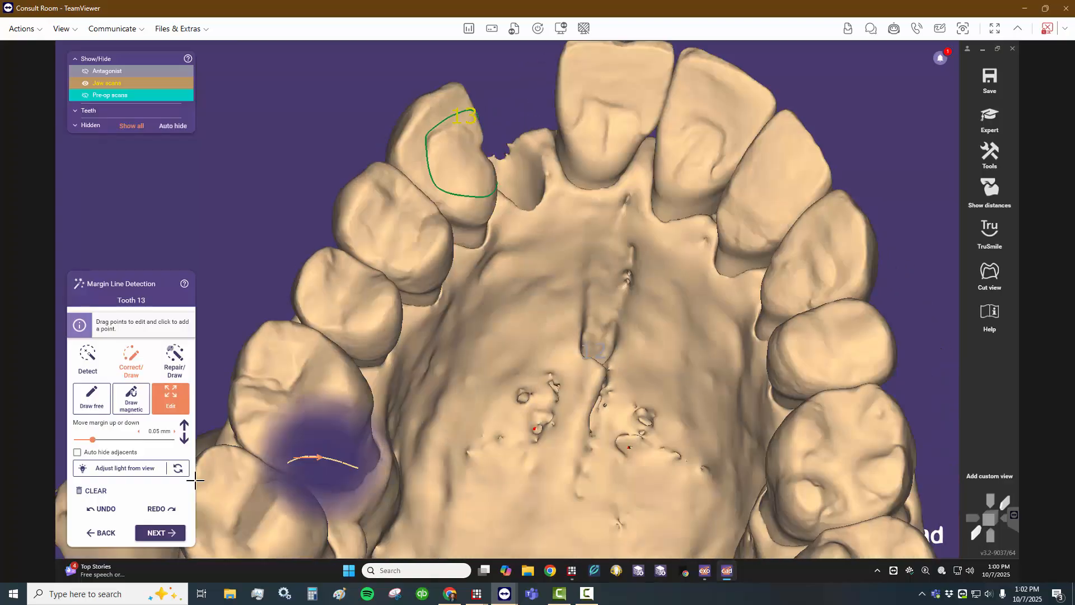
click(152, 539)
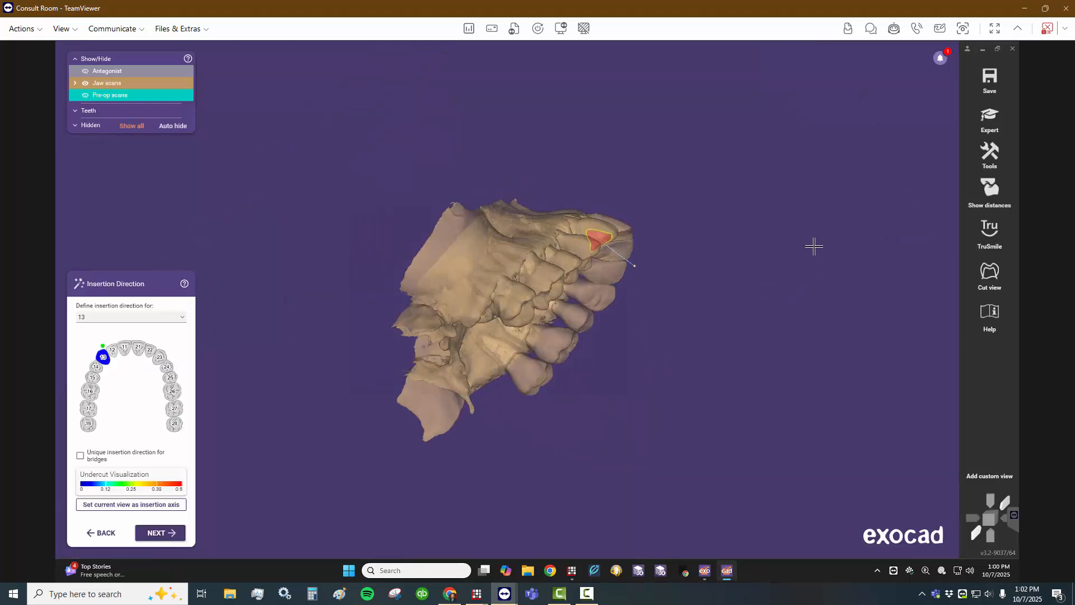
- Set an occlusal view as the insertion axis for tooth 13 and accept the inlay bottom with its 0.05 mm cement gap
right_drag(814, 247, 533, 388)
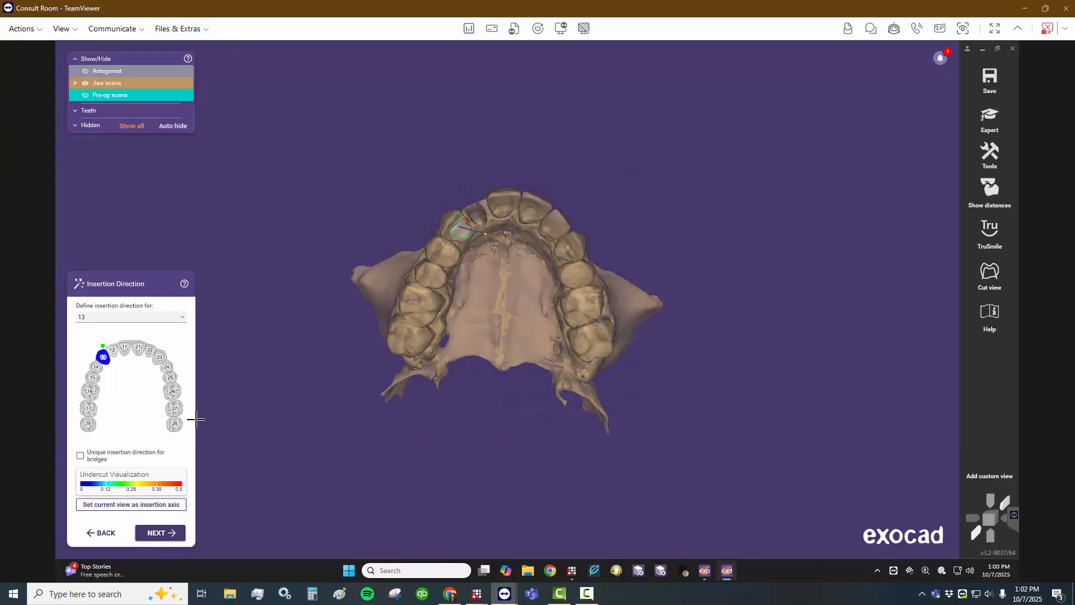
click(154, 506)
click(160, 532)
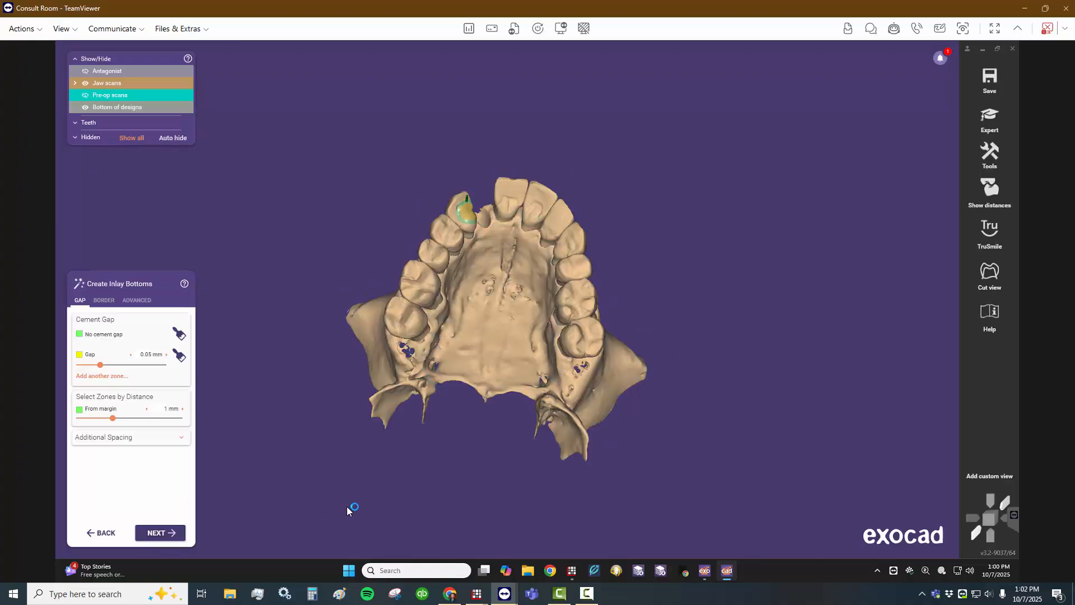
click(180, 533)
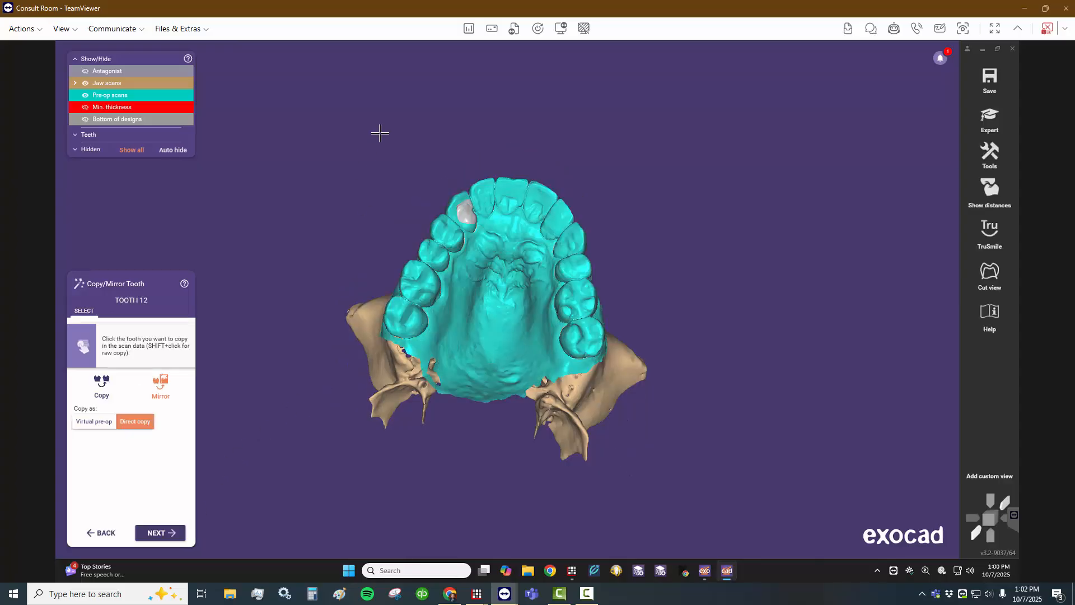
- Copy tooth 12 from the pre-op scan as a direct copy for the pontic
right_click(506, 133)
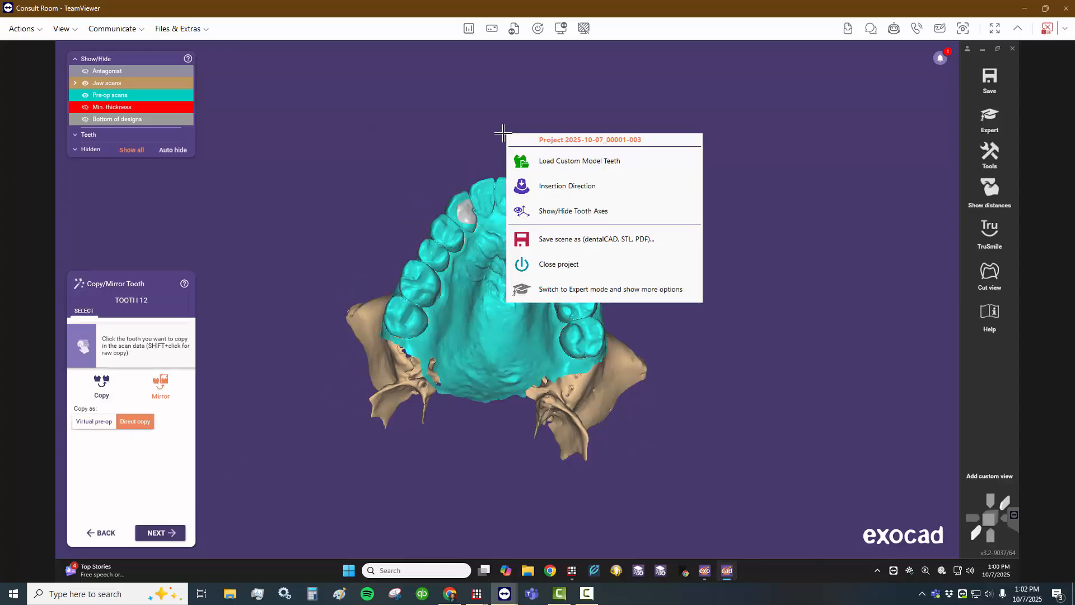
right_click(453, 137)
click(453, 135)
right_drag(493, 120, 492, 169)
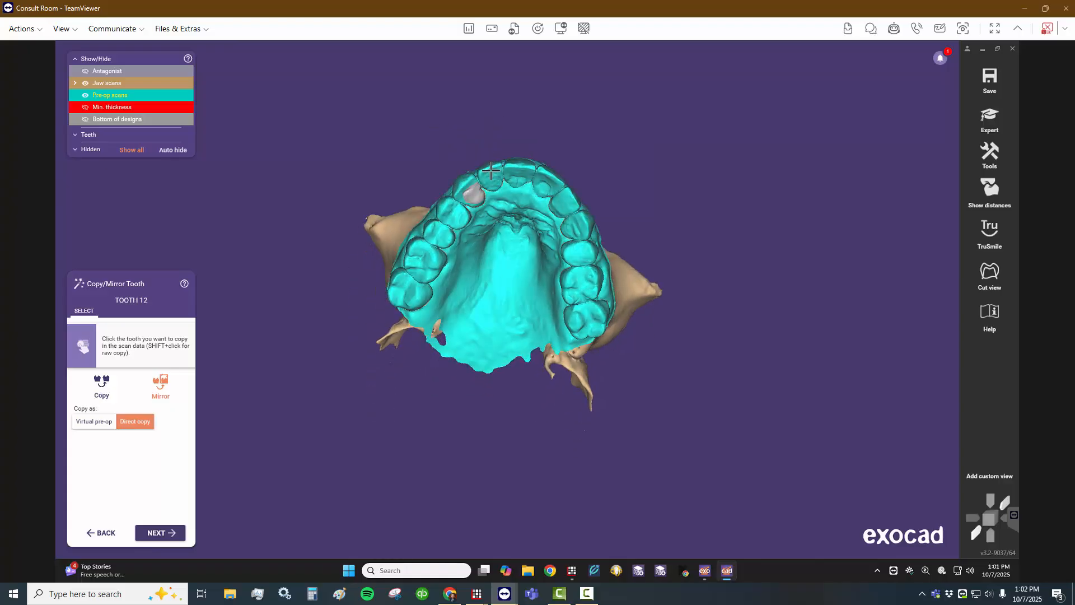
click(479, 204)
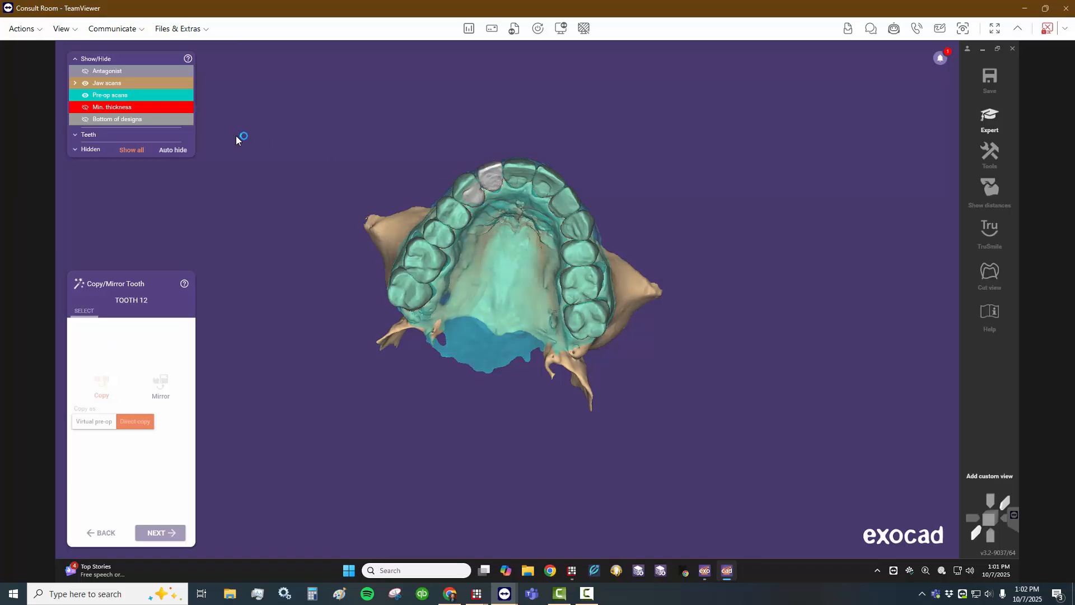
- Hide the pre-op scan and lower the jaw scans' opacity to examine how the copied tooth 12 sits in the socket
right_click(514, 349)
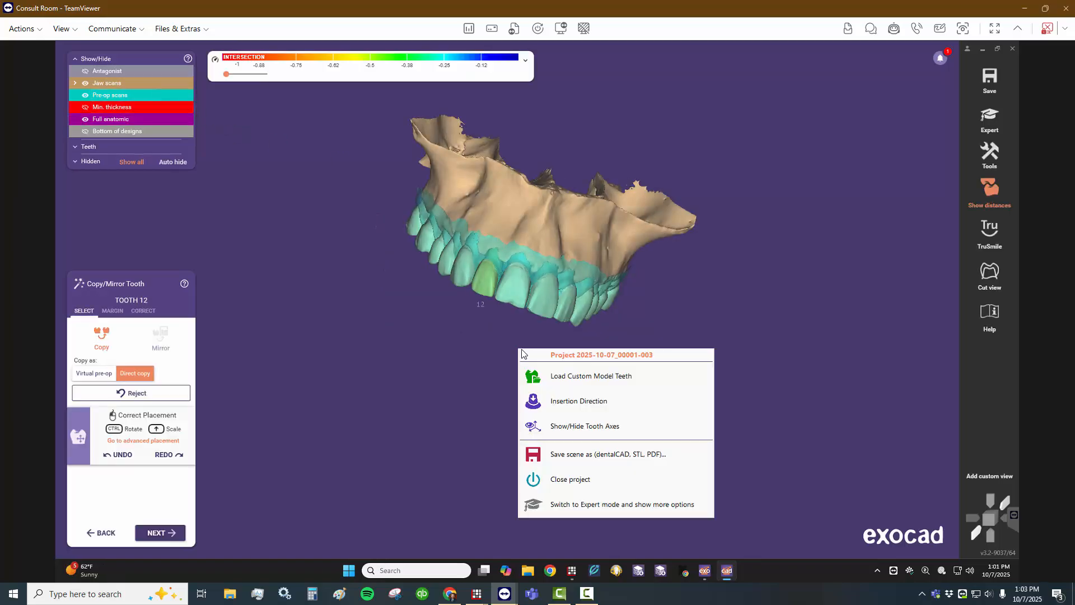
right_click(415, 322)
click(354, 308)
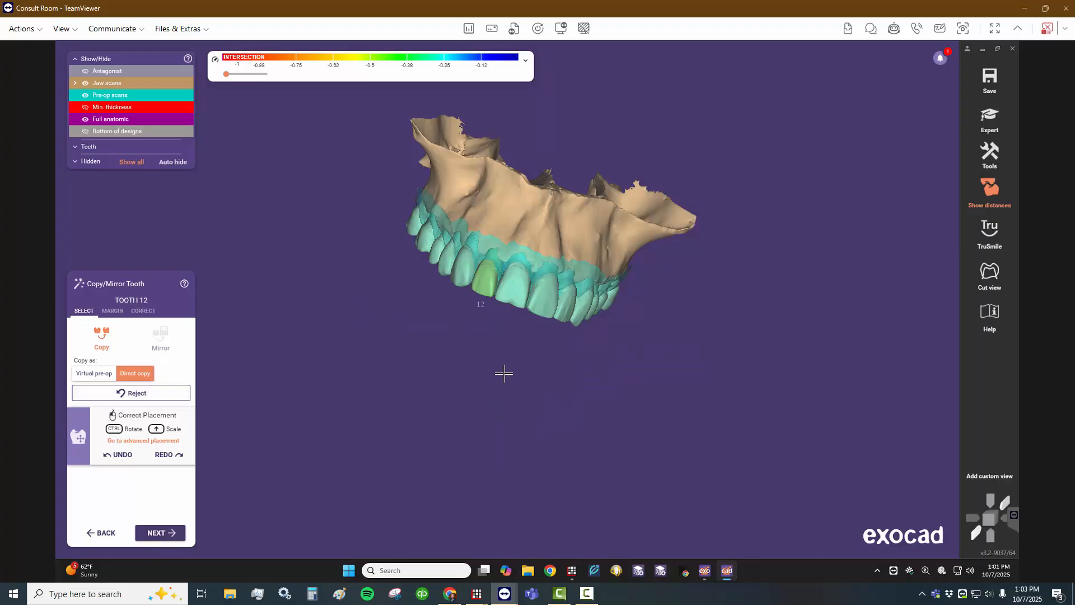
right_drag(504, 373, 514, 375)
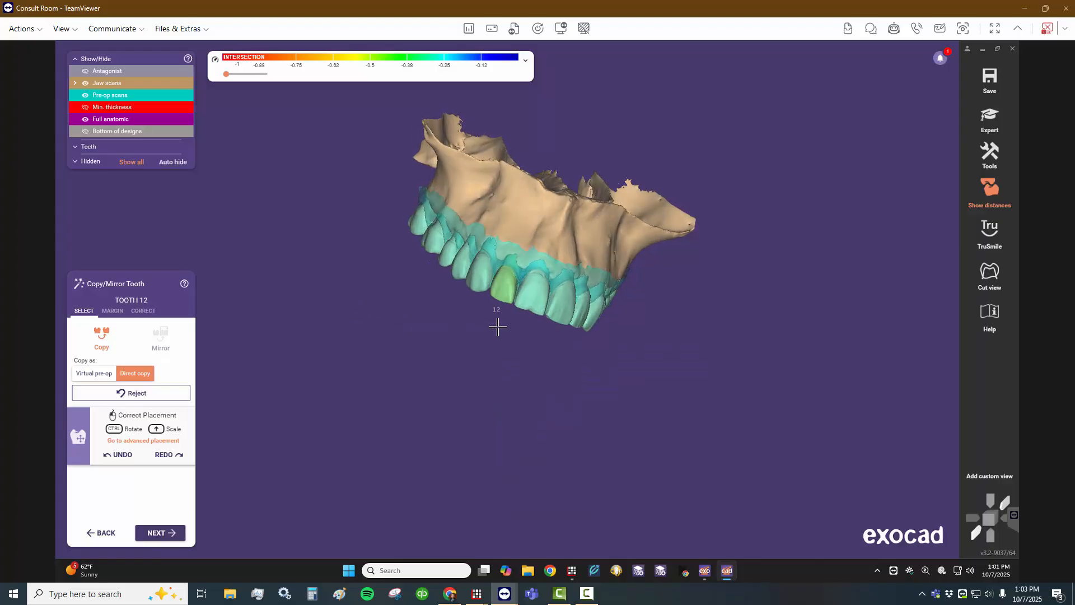
click(85, 95)
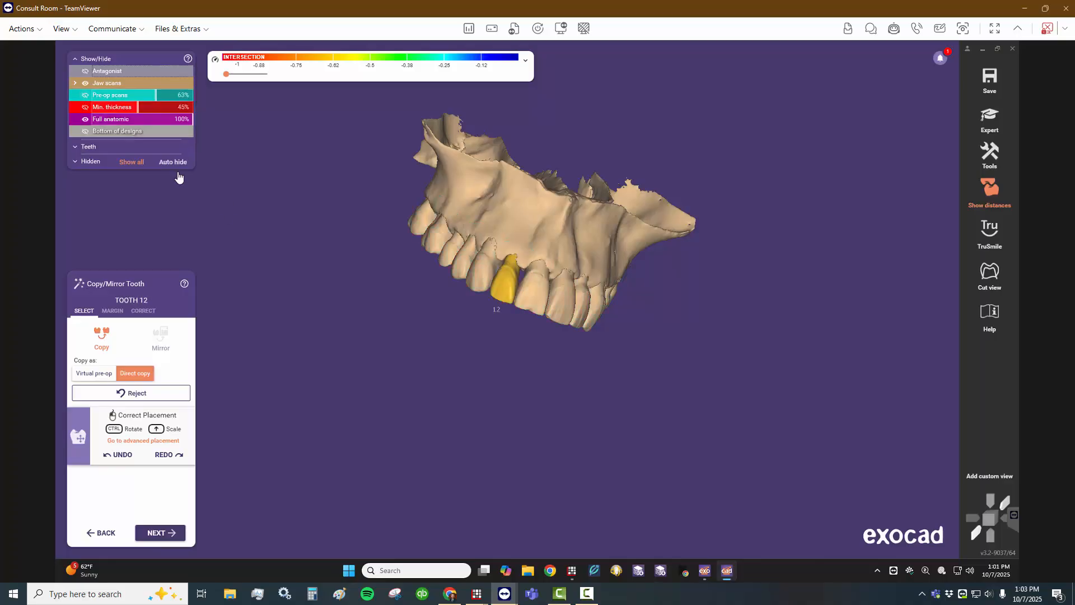
right_drag(442, 348, 446, 357)
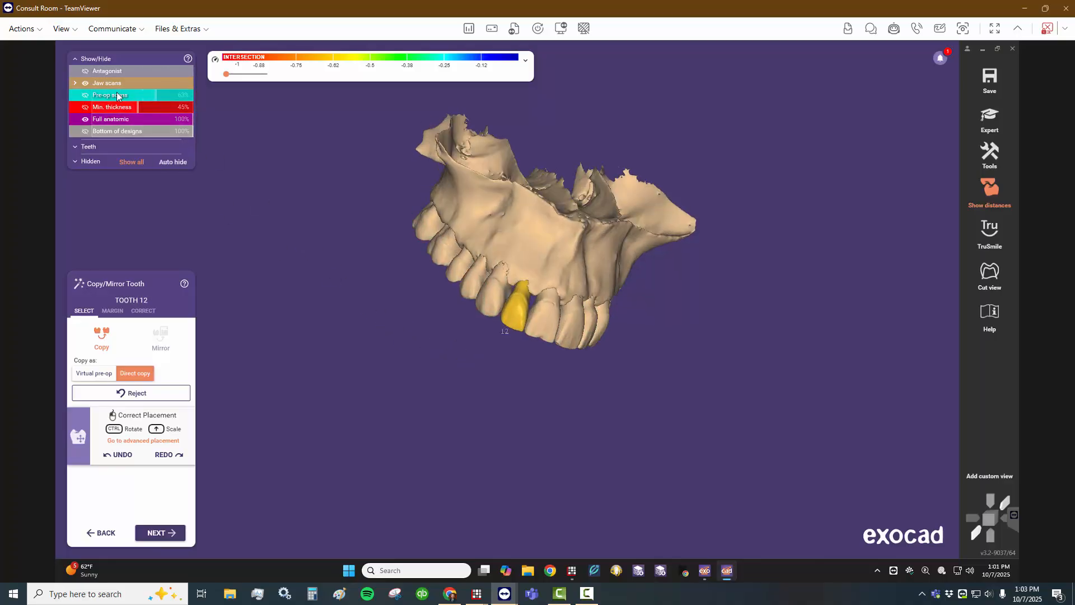
mouse_move(158, 89)
mouse_move(183, 83)
mouse_down()
mouse_move(147, 79)
mouse_move(176, 82)
mouse_up()
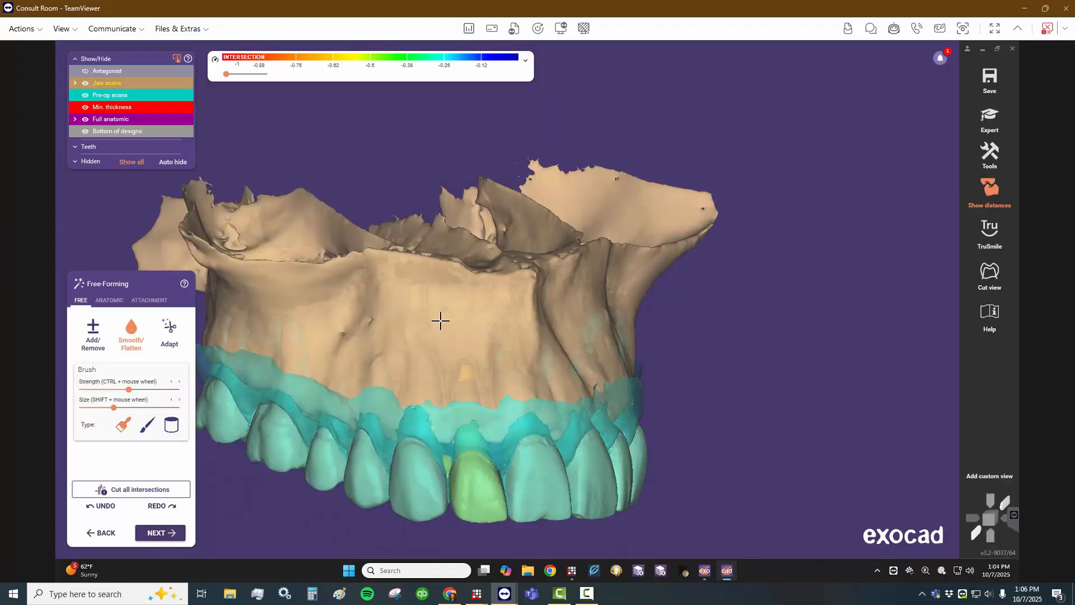
- Hide the pre-op scan and make the jaw scans more transparent to examine the tooth 12 pontic against the bone and neighbouring roots
middle_drag(520, 345, 545, 272)
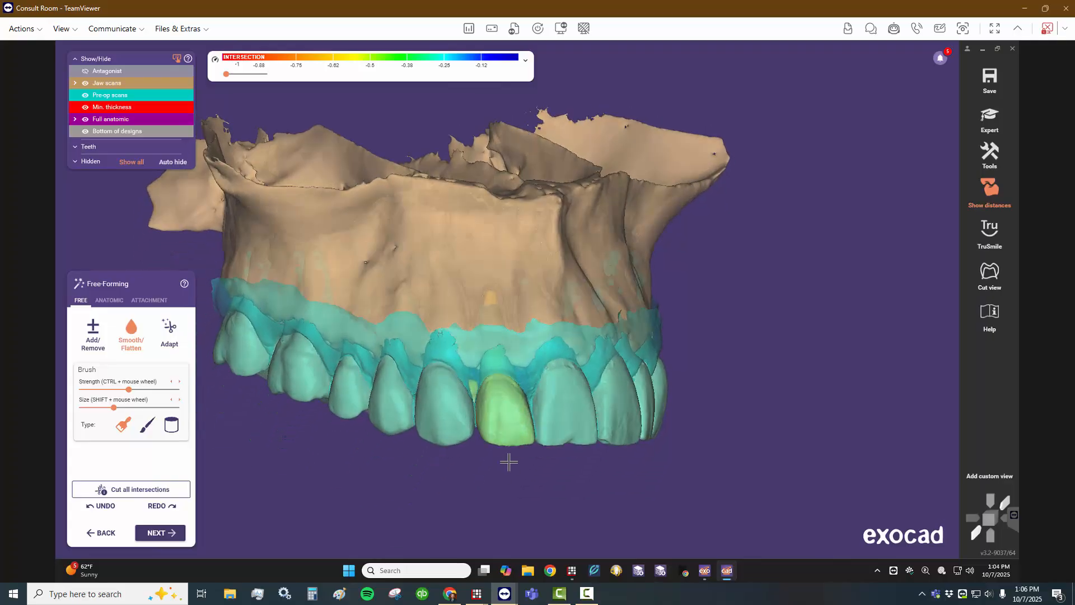
right_drag(509, 461, 487, 414)
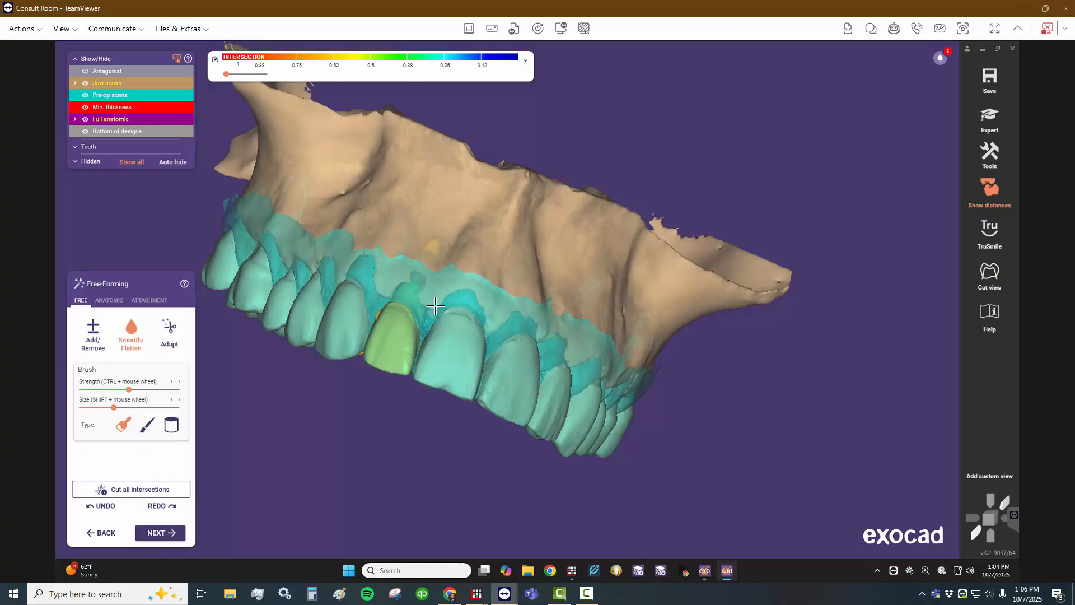
right_drag(463, 312, 462, 318)
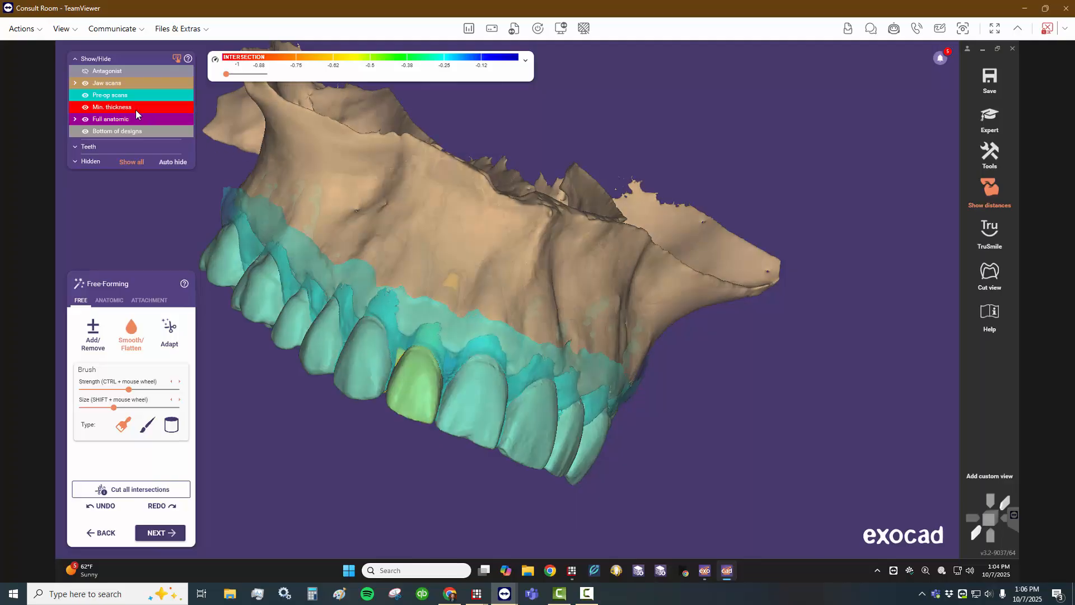
click(86, 96)
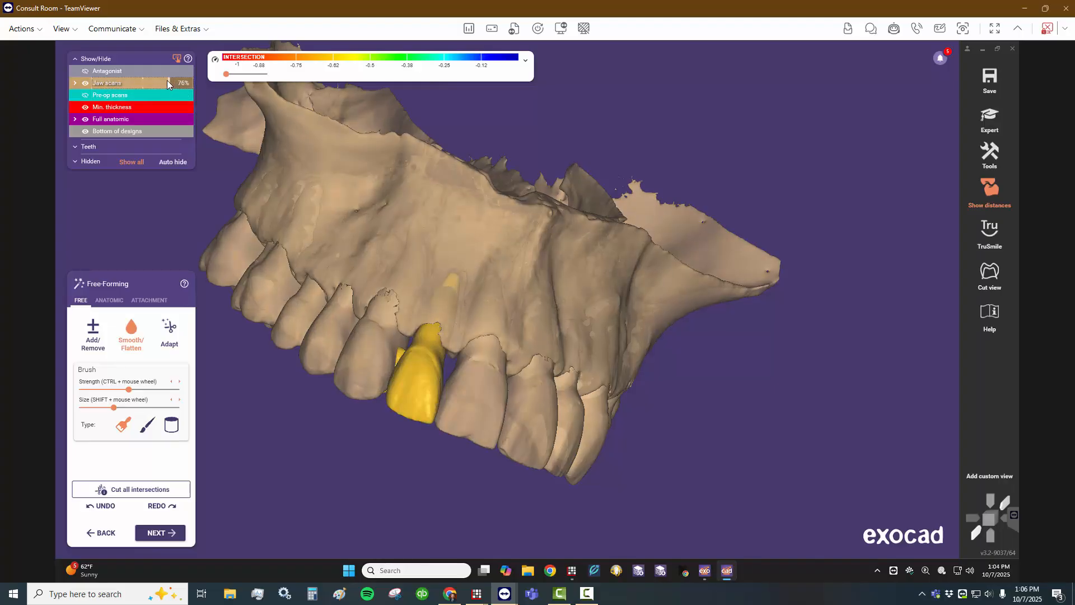
drag(167, 81, 150, 82)
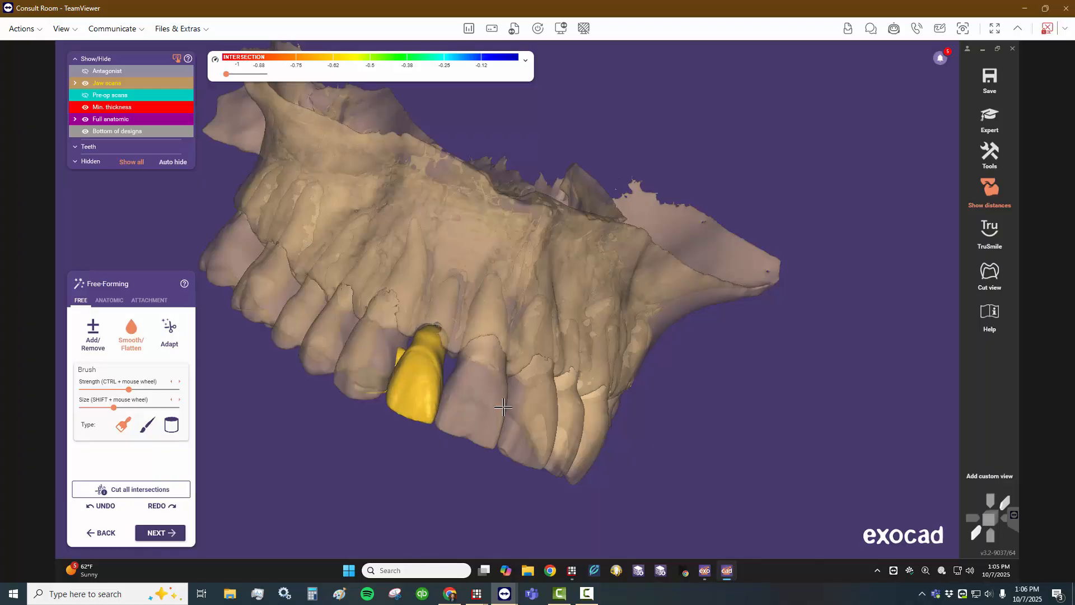
- Hide the jaw scans and examine the shape of the pontic and its lingual wing on their own
right_drag(490, 397, 448, 350)
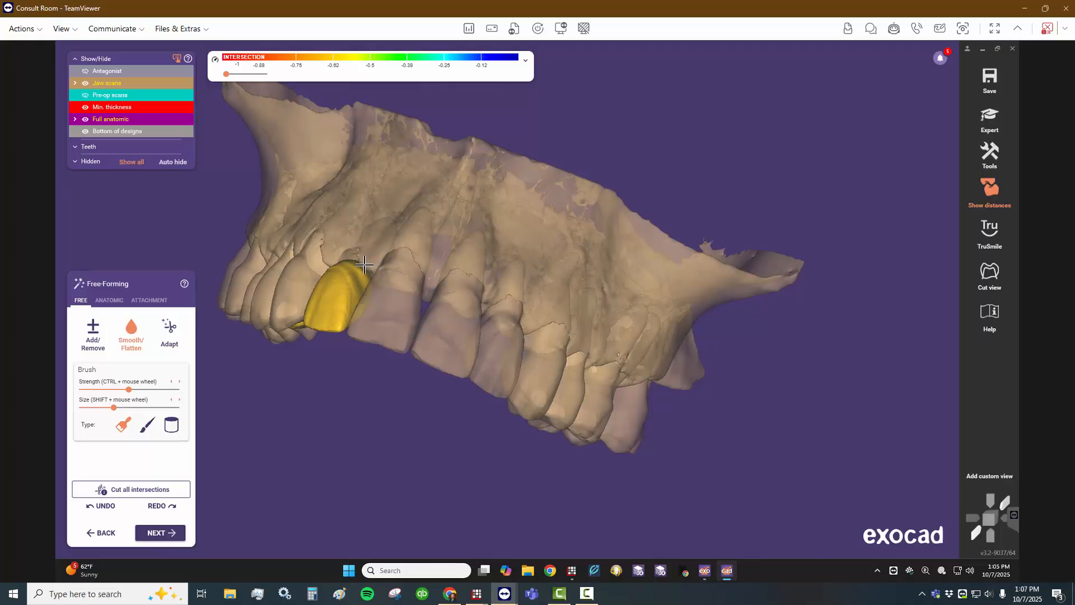
click(85, 84)
right_drag(442, 333, 285, 287)
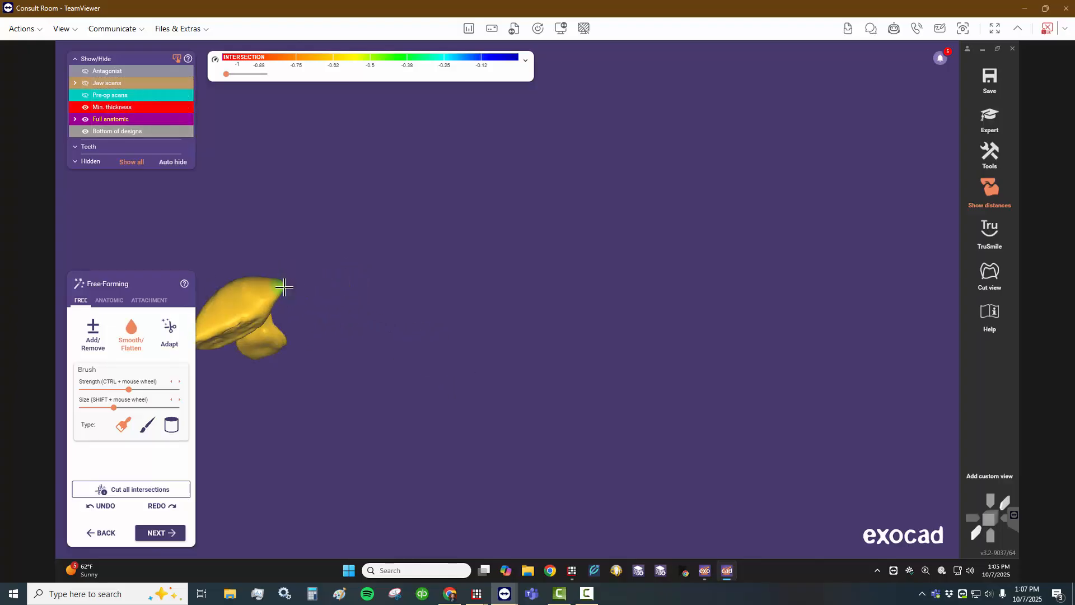
- Smooth the pointed tip of the tooth 12 pontic and show the jaw scans to check its position in the arch
click(284, 287)
drag(282, 288, 276, 285)
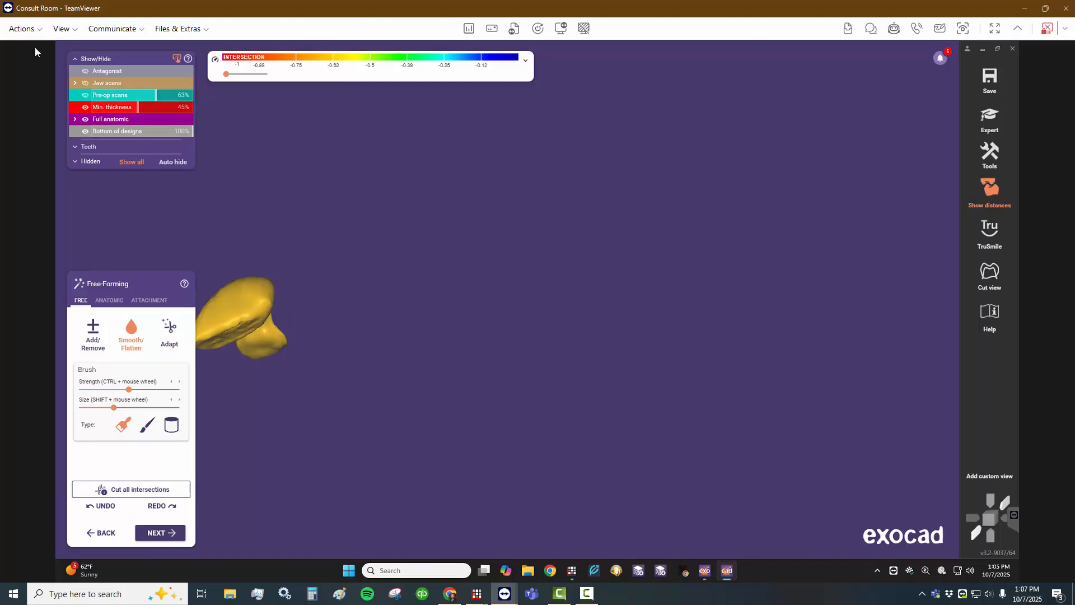
click(84, 84)
right_drag(404, 257, 481, 243)
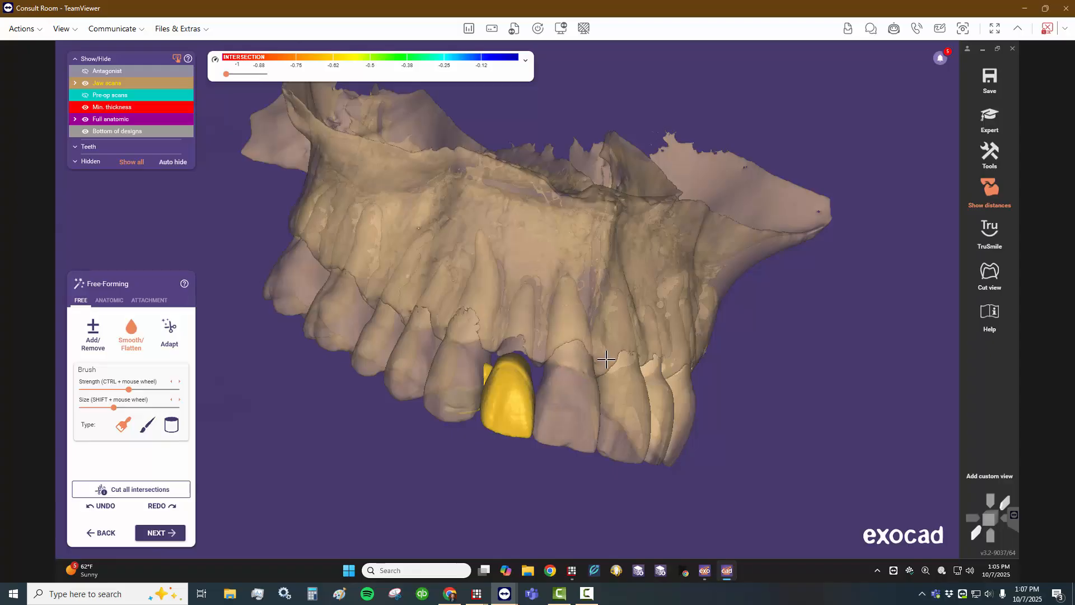
right_drag(600, 362, 603, 379)
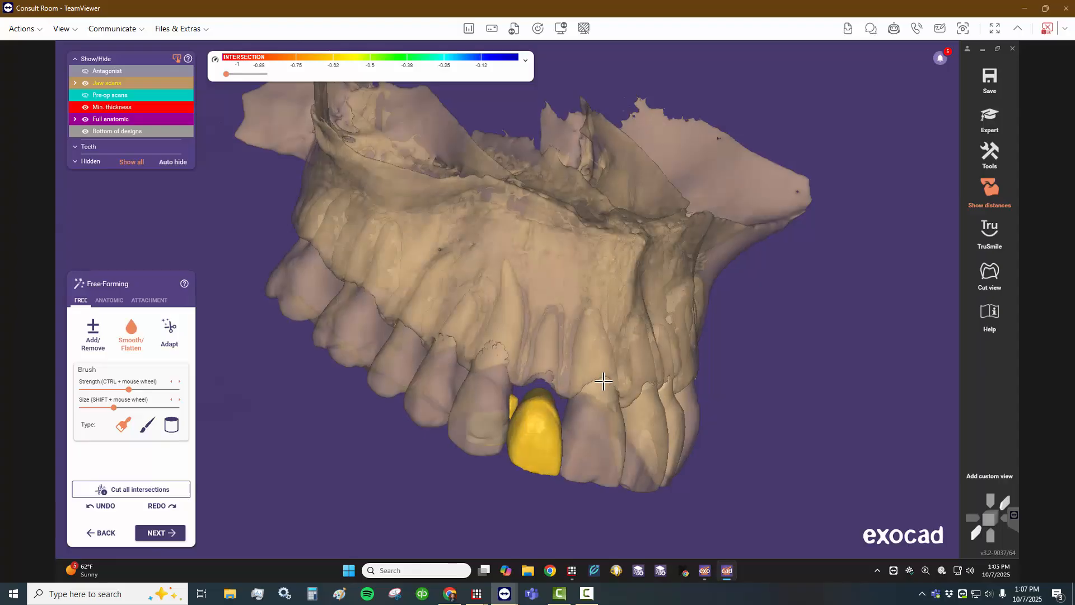
right_drag(610, 404, 614, 400)
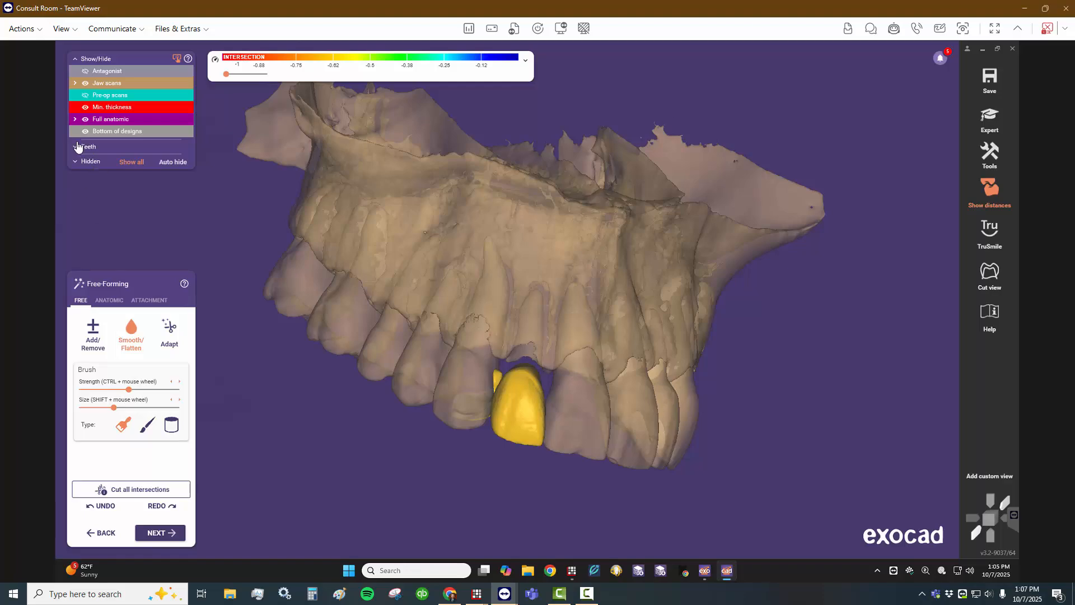
- Show the pre-op scan, with and without the jaw scans, to compare the pontic with the original teeth and roots
click(85, 95)
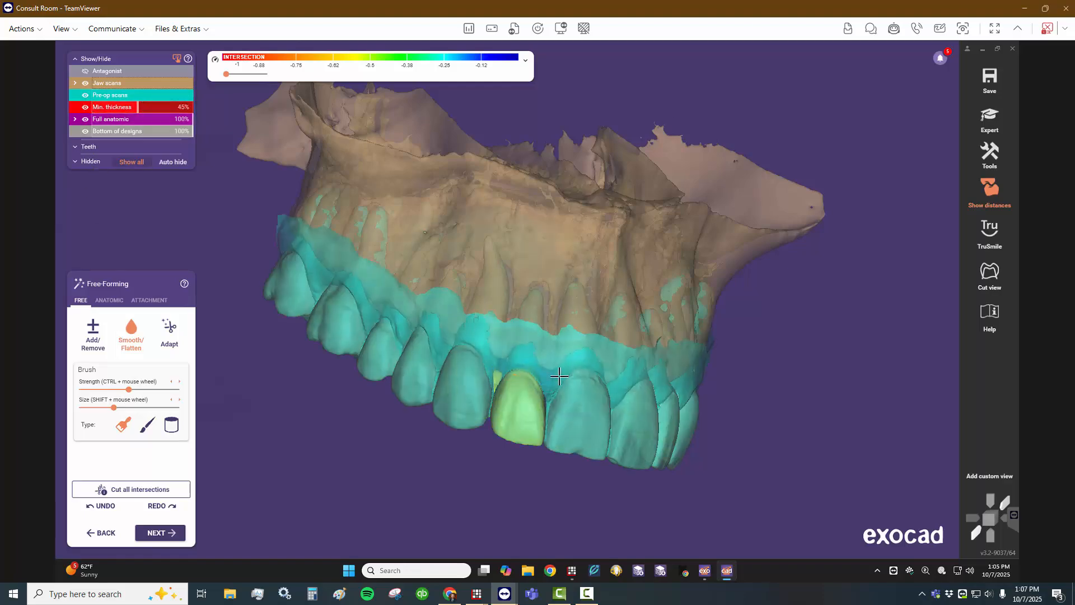
right_drag(621, 454, 592, 457)
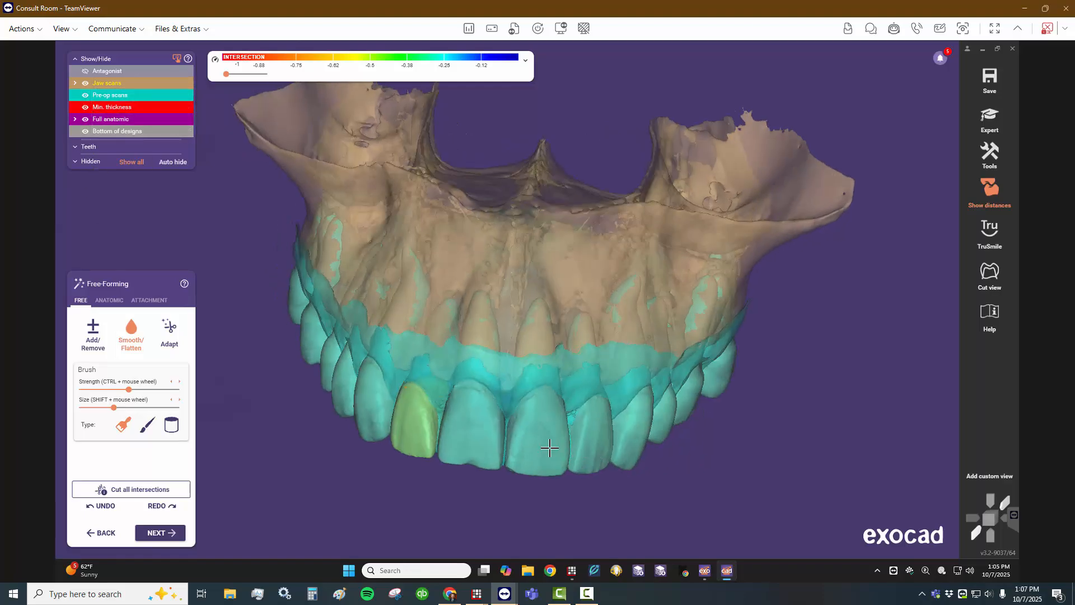
right_drag(508, 412, 524, 415)
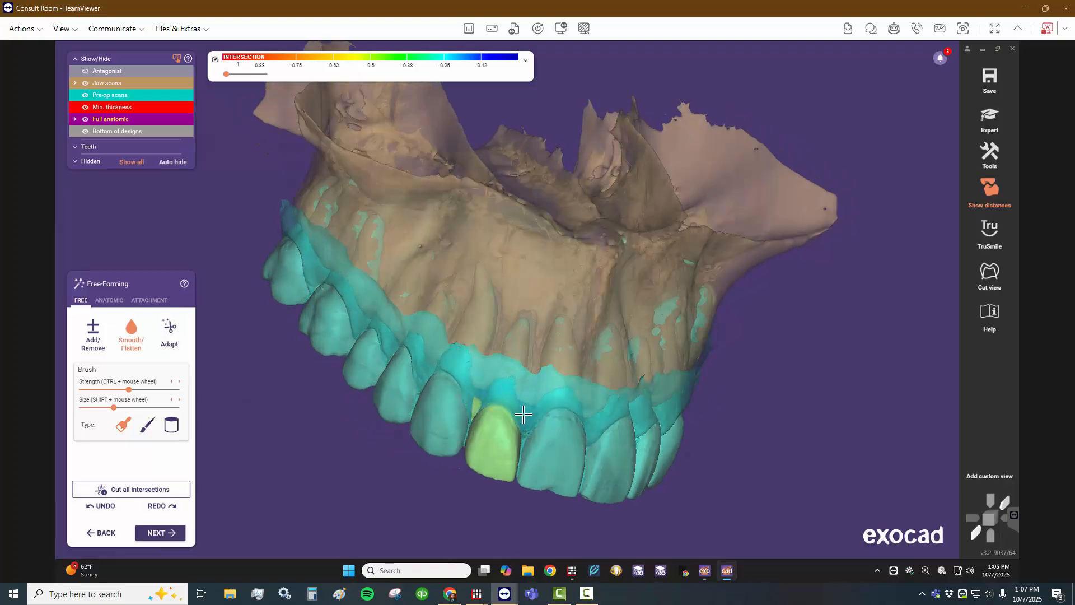
click(86, 85)
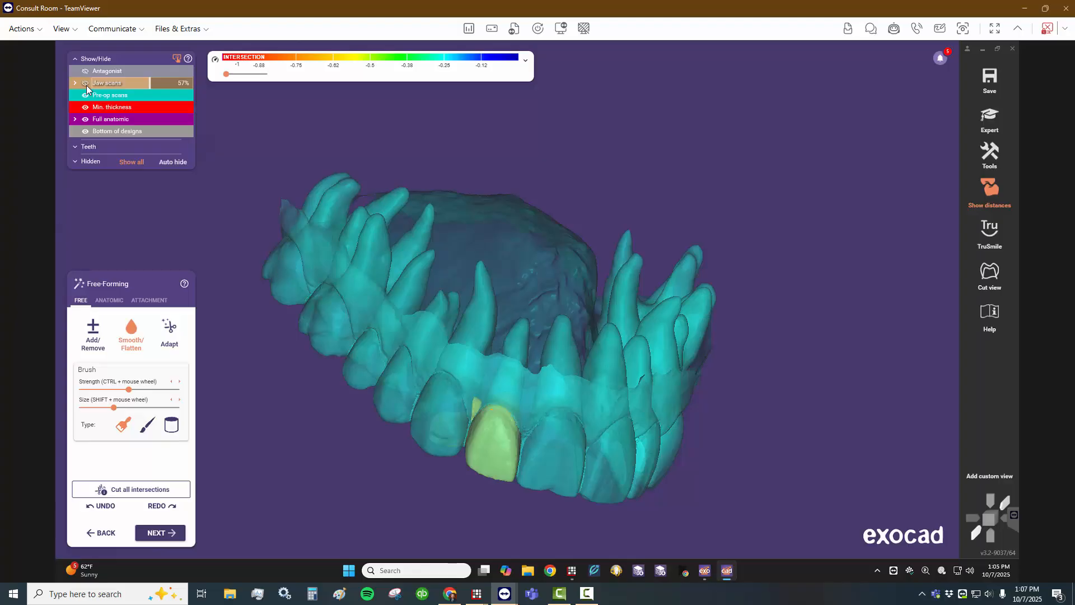
right_drag(576, 408, 541, 424)
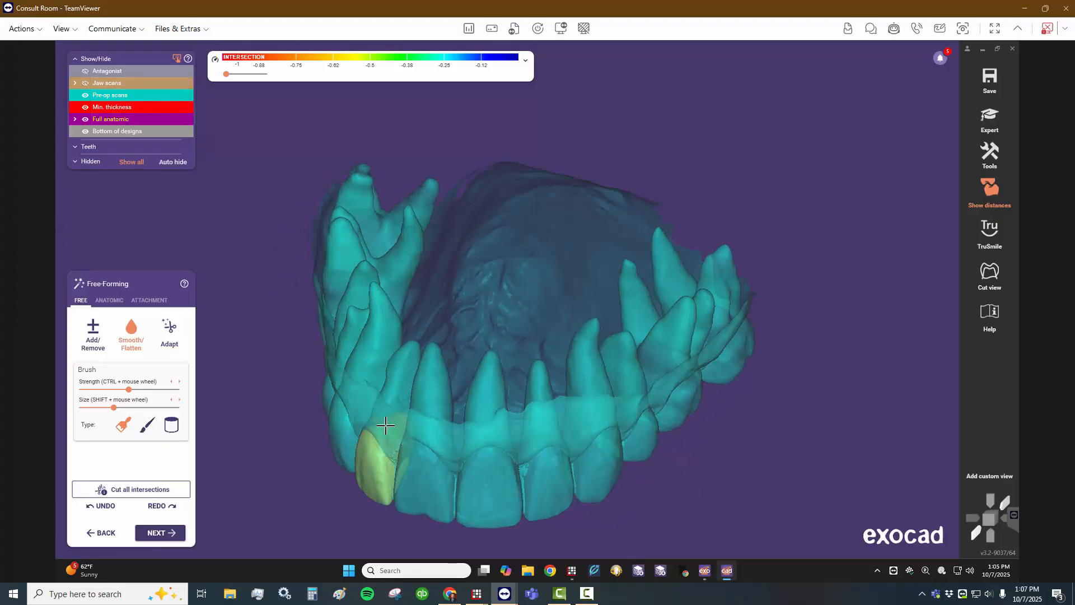
- Add material to the gingival end of the tooth 12 pontic with the Add/Remove brush
click(91, 337)
drag(383, 424, 384, 418)
right_drag(461, 487, 465, 466)
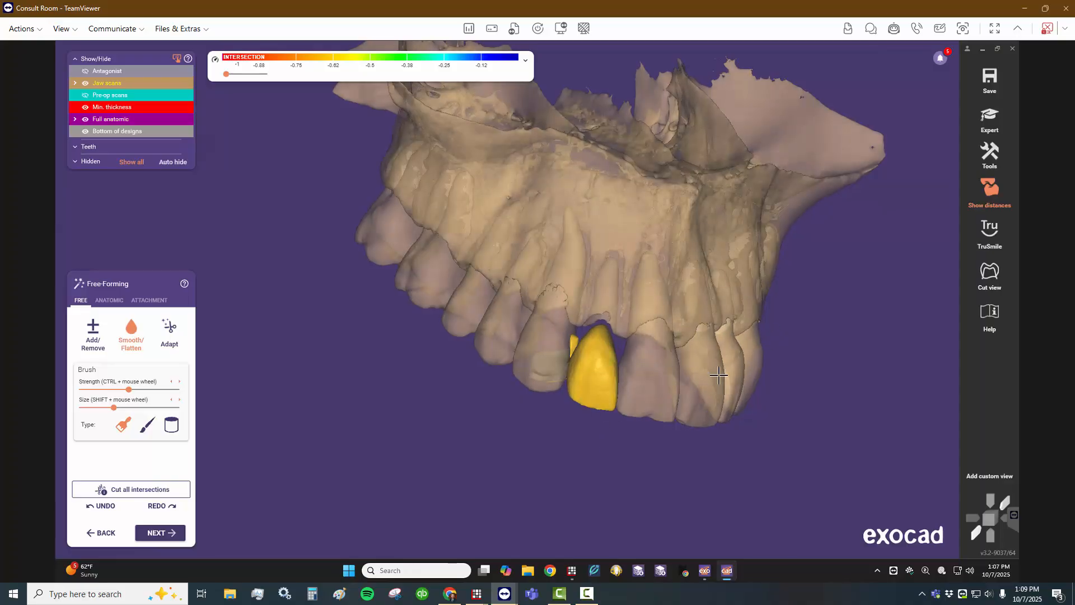
- Finish free-forming and cut all intersections, with basal 0 mm, static occlusion 0.1 mm and approximal 0 mm
right_drag(658, 412, 581, 427)
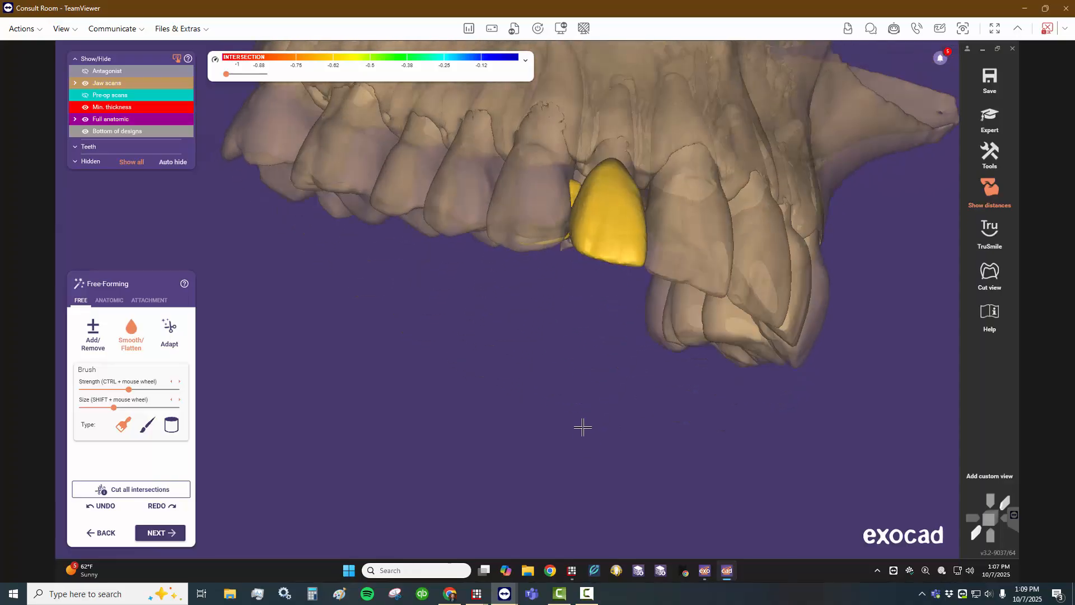
click(160, 533)
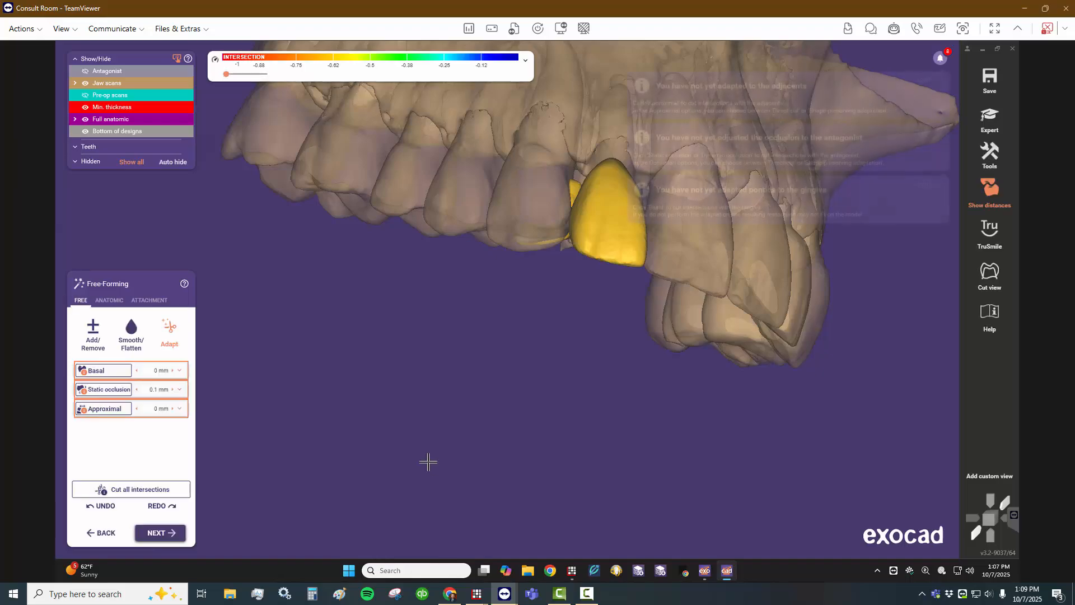
click(131, 489)
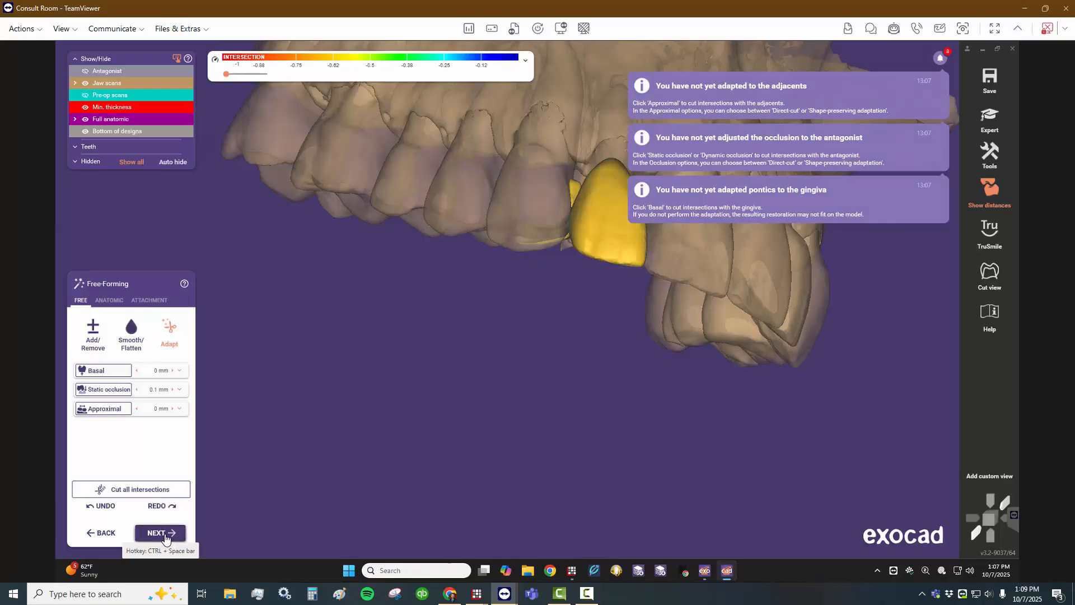
- Leave the pre-op adaptation and connector settings as they are, and merge and save the restoration
click(163, 533)
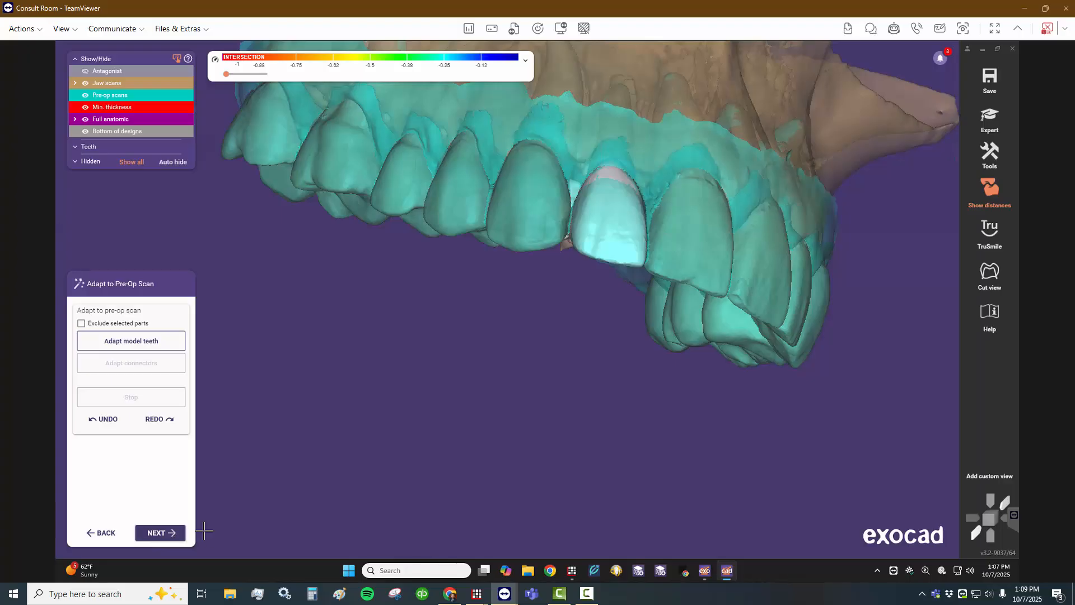
click(171, 533)
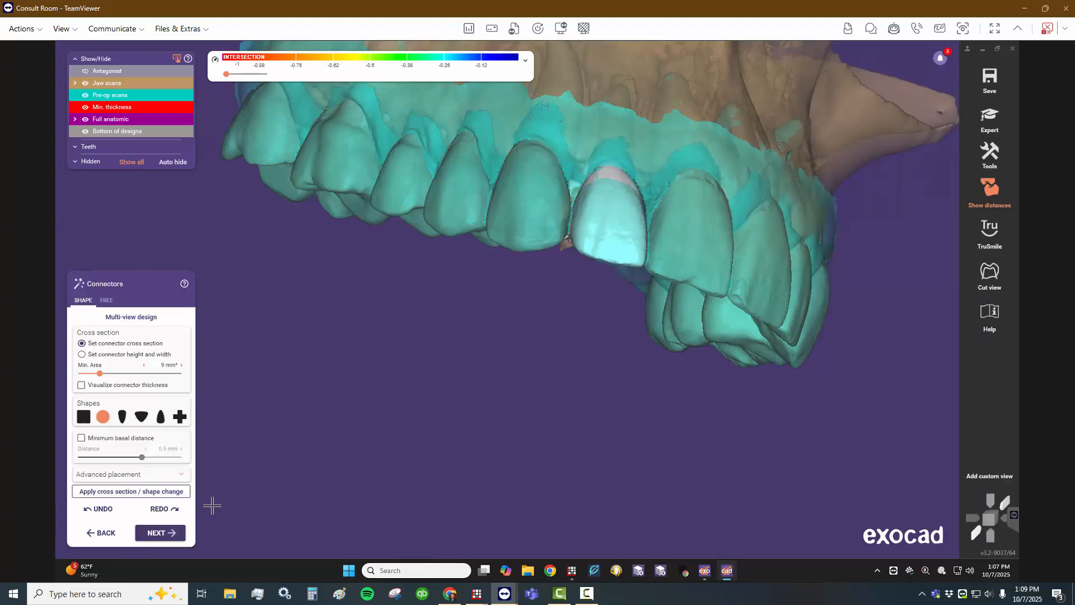
click(162, 533)
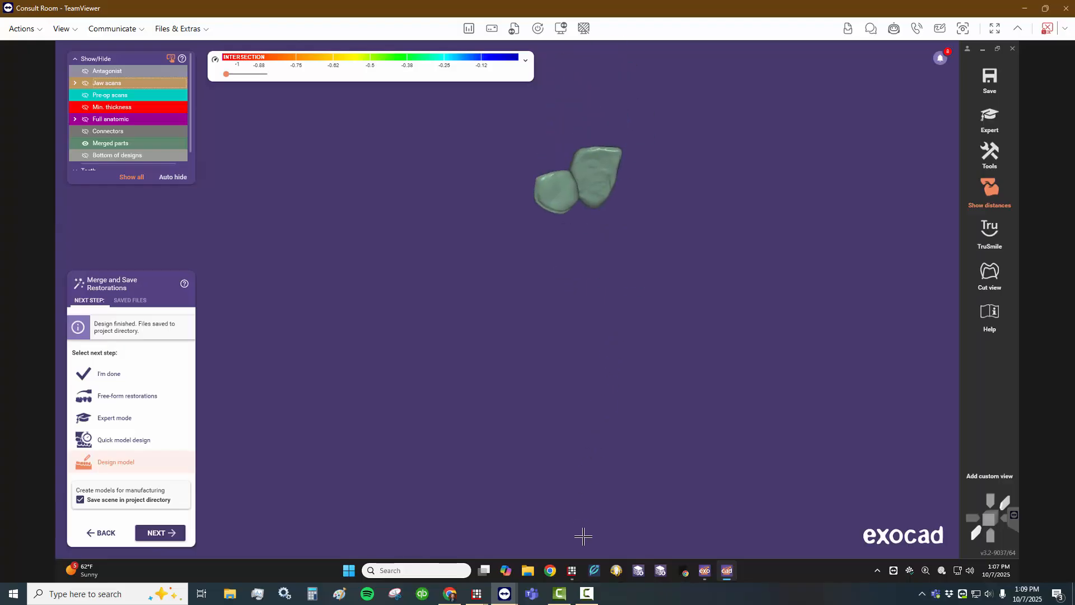
- Examine the merged pontic and lingual wing on their own from different sides
right_drag(616, 353, 579, 391)
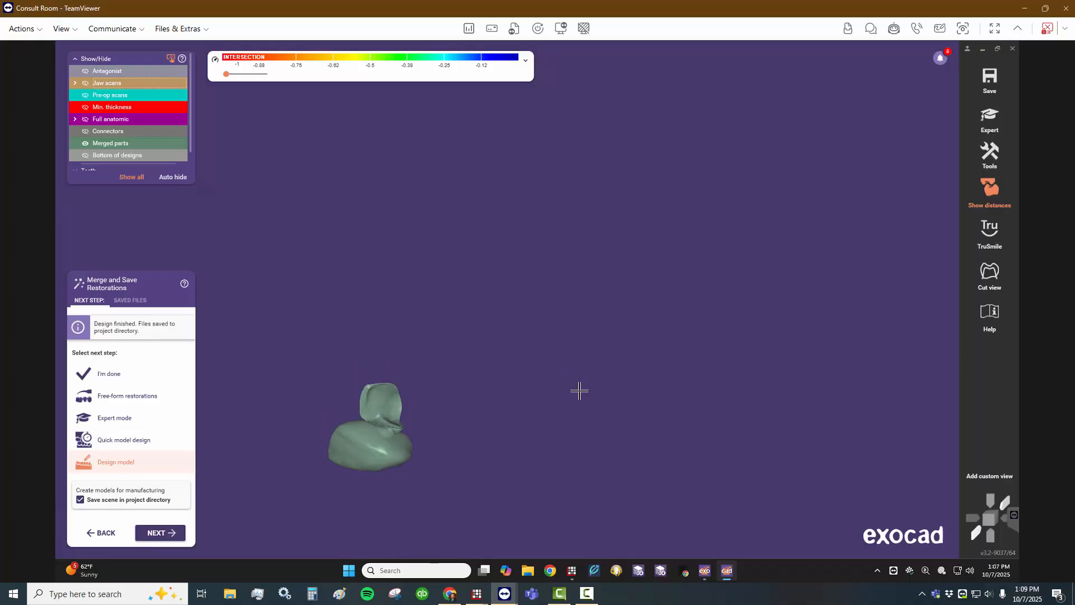
right_drag(576, 391, 535, 415)
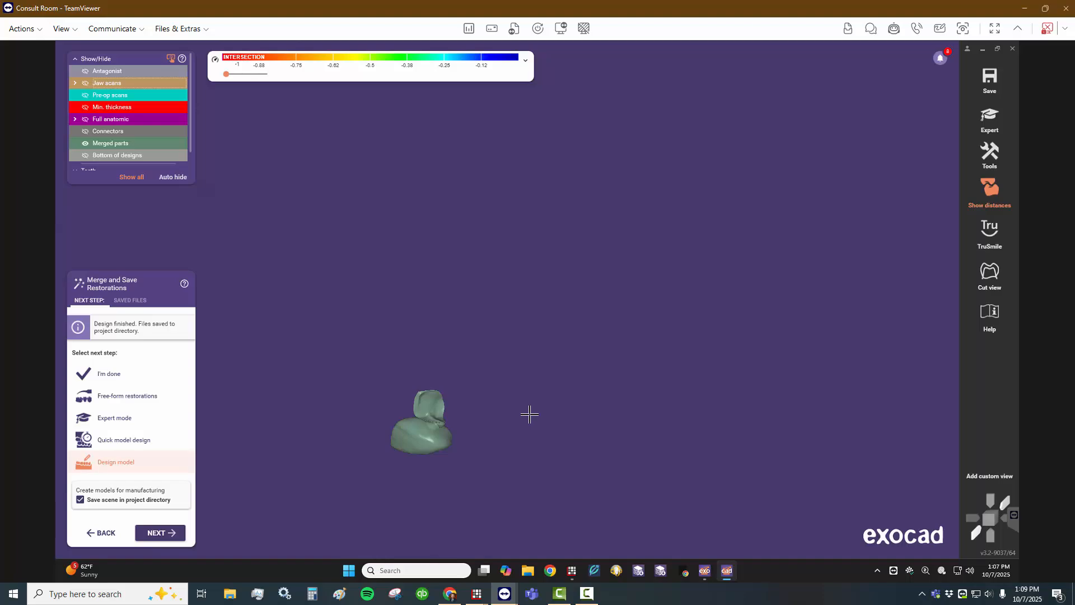
right_drag(465, 315, 527, 350)
- Show the pre-op scan and examine how the merged restoration matches the original tooth 12 and its neighbours
click(93, 93)
right_click(527, 350)
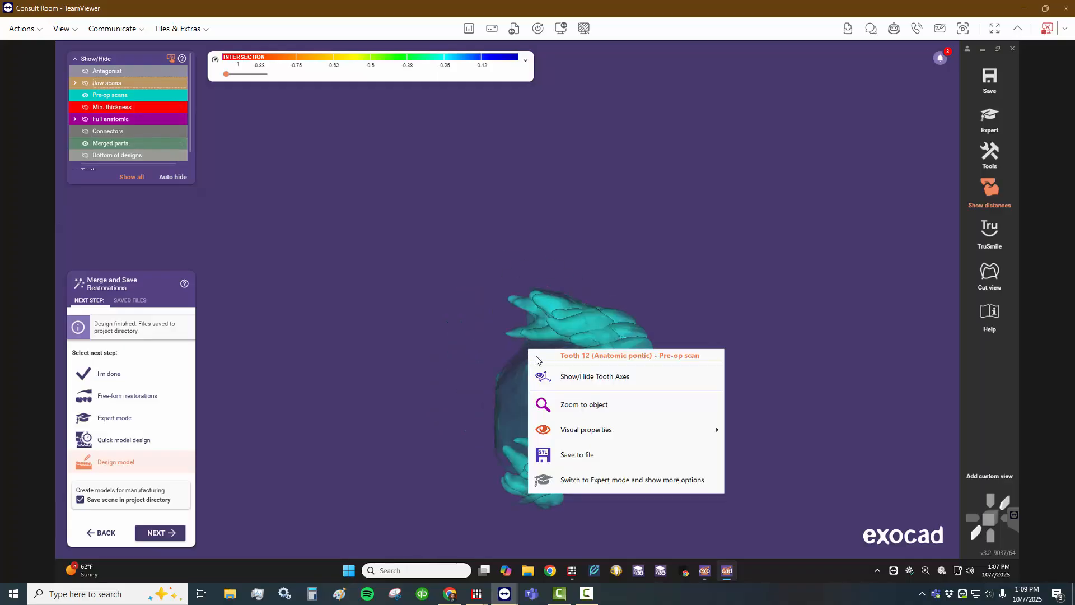
click(520, 348)
scroll(563, 391, up, 3)
middle_drag(551, 376, 491, 342)
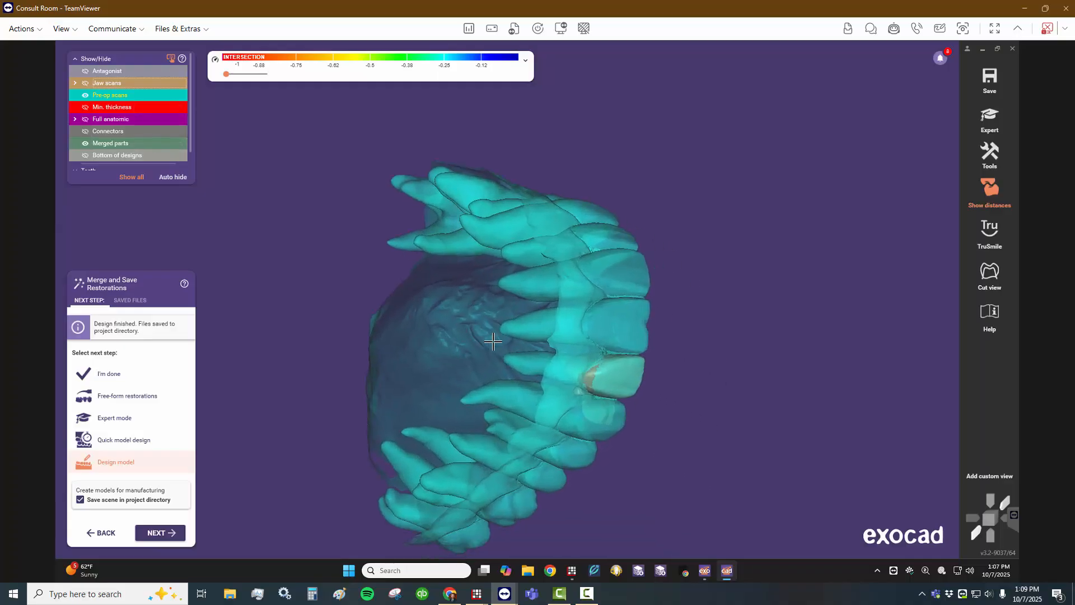
scroll(540, 391, up, 1)
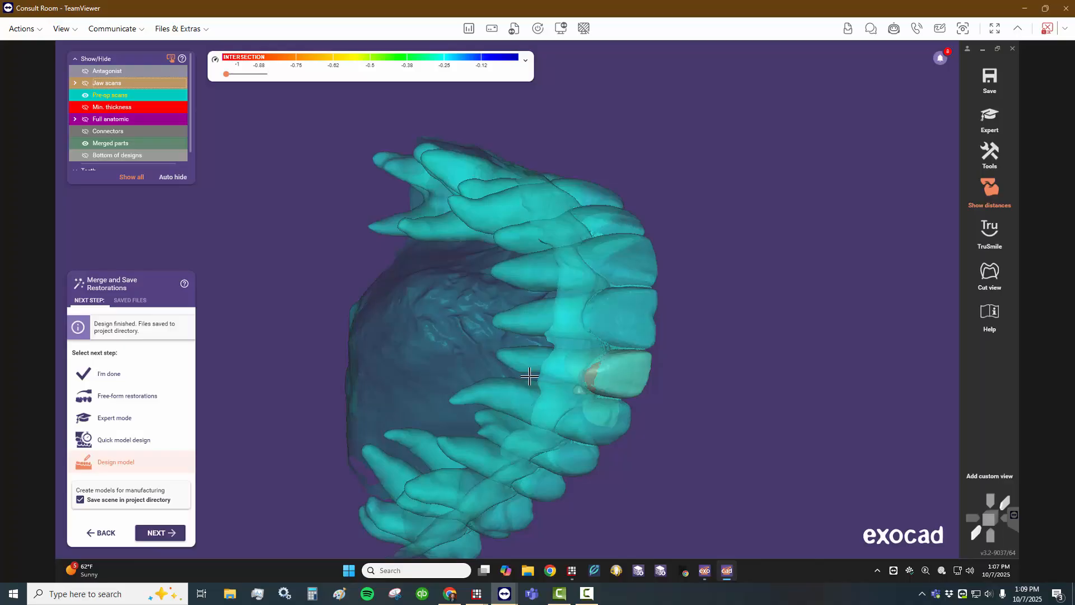
- Show the jaw scans and hide the pre-op scan to examine the merged restoration between the neighbouring teeth
click(84, 83)
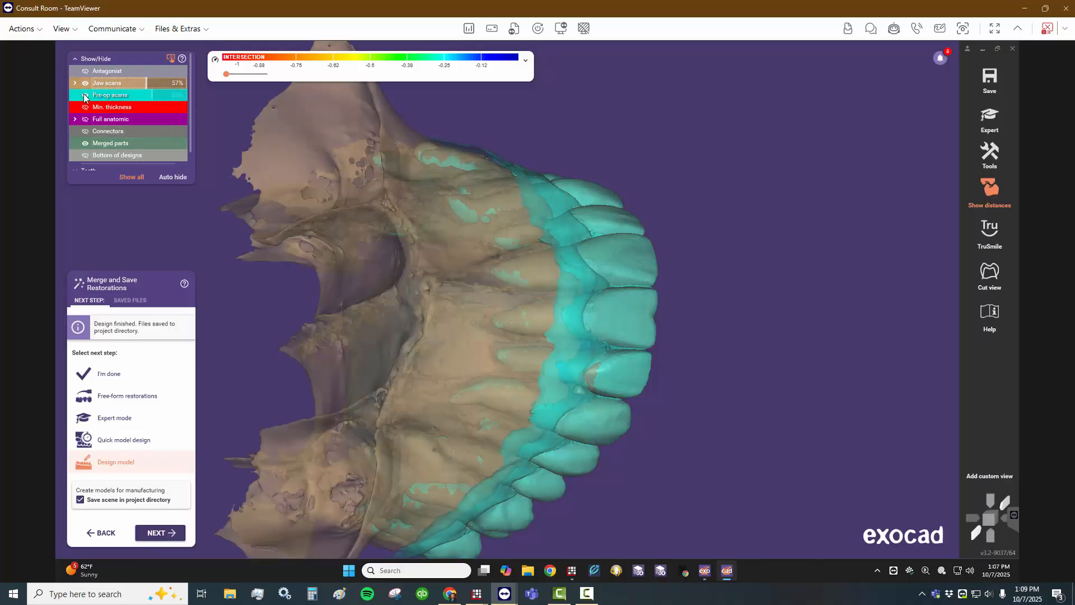
click(84, 95)
mouse_move(463, 372)
right_down()
mouse_move(456, 360)
mouse_move(463, 381)
right_up()
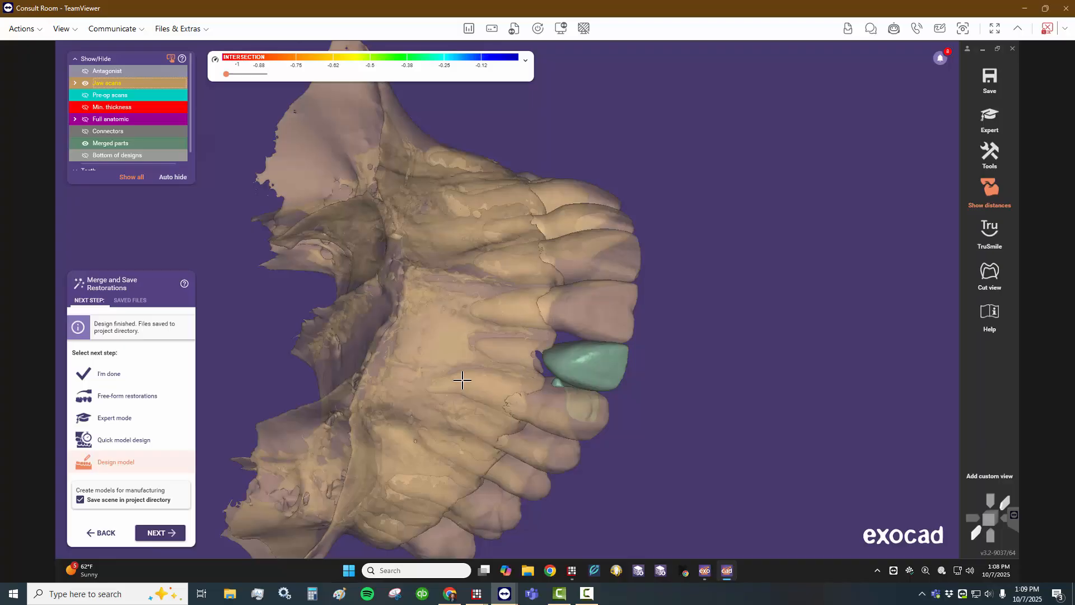